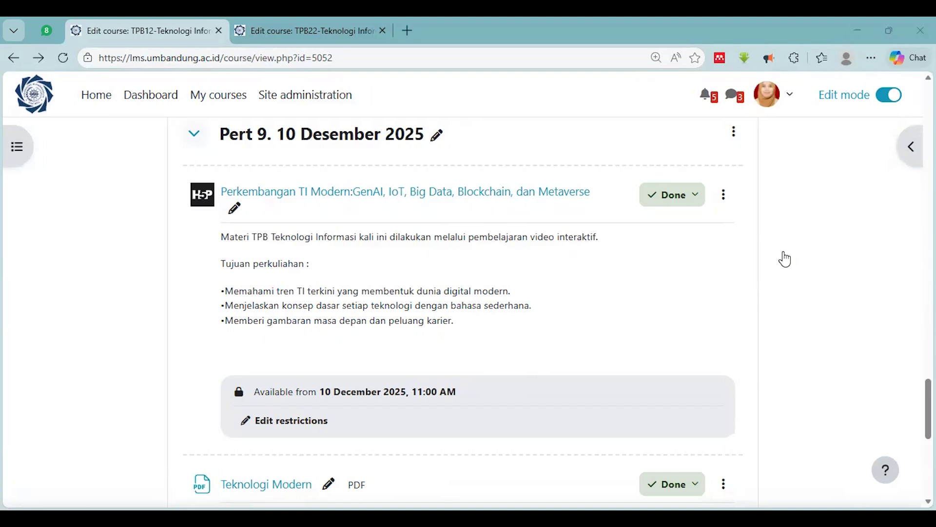
Step: Review the interactive video activity about modern IT developments in the Pert 9. 10 Desember 2025 section, from its description to its player, and return to the course page
{"action": "scroll", "coordinate": [449, 260], "scroll_direction": "down", "scroll_amount": 1}
{"action": "scroll", "coordinate": [449, 259], "scroll_direction": "up", "scroll_amount": 1}
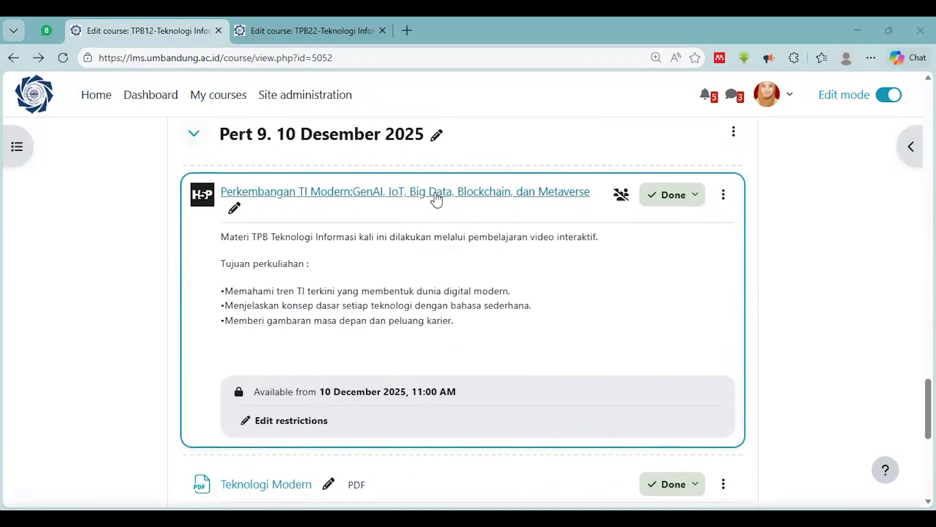
{"action": "left_click", "coordinate": [436, 200]}
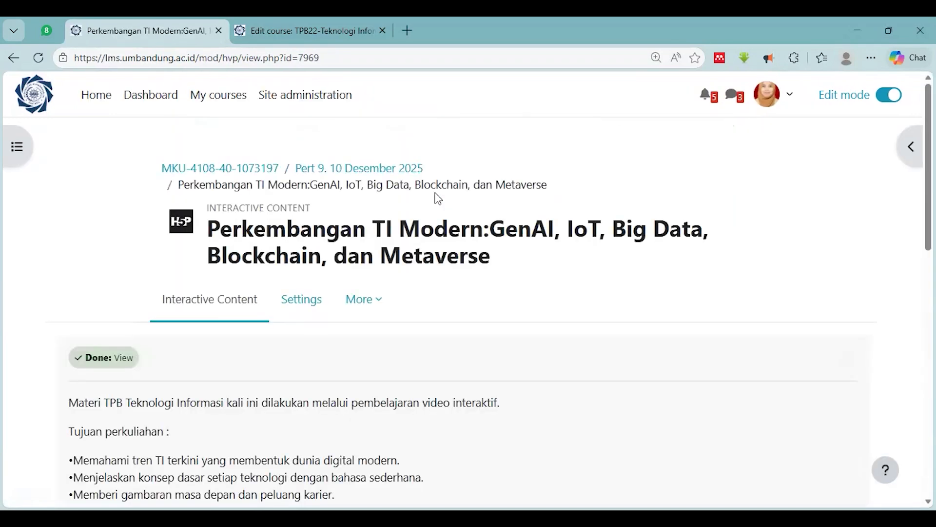
{"action": "scroll", "coordinate": [436, 197], "scroll_direction": "down", "scroll_amount": 3}
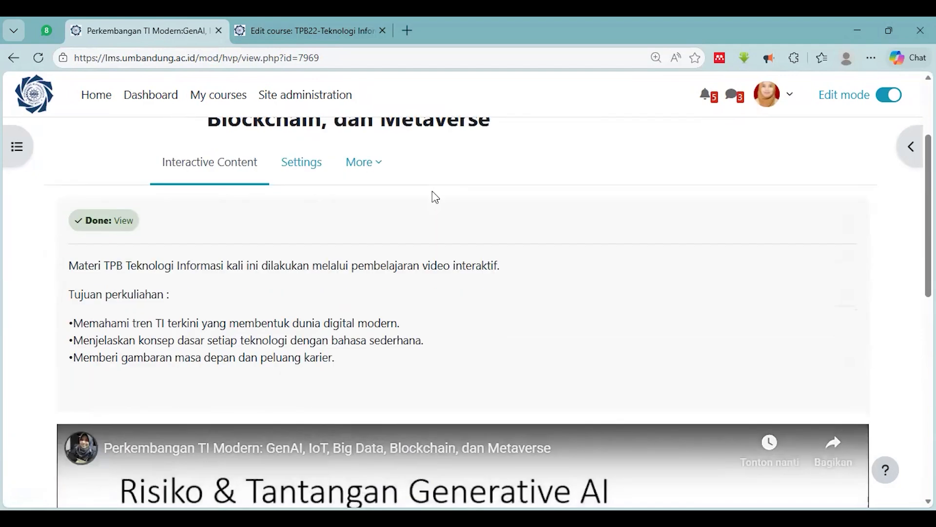
{"action": "scroll", "coordinate": [435, 197], "scroll_direction": "down", "scroll_amount": 4}
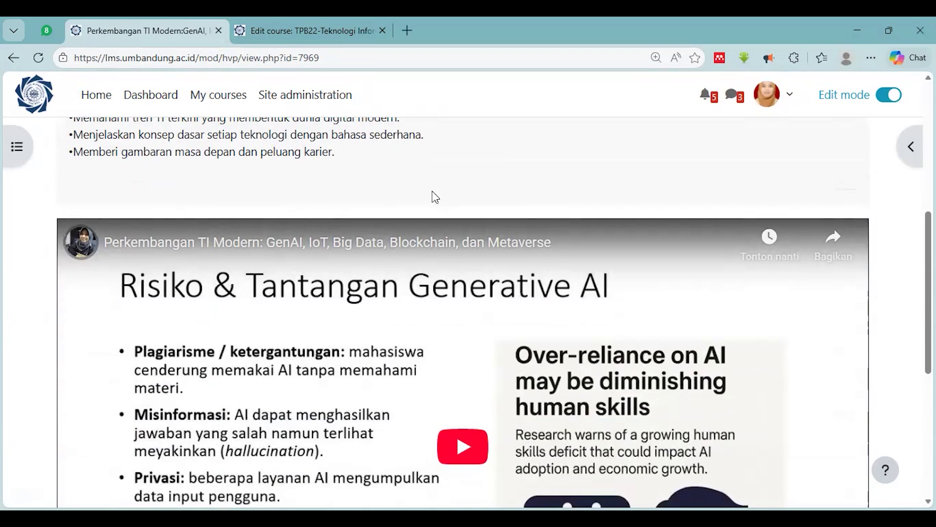
{"action": "scroll", "coordinate": [432, 195], "scroll_direction": "down", "scroll_amount": 4}
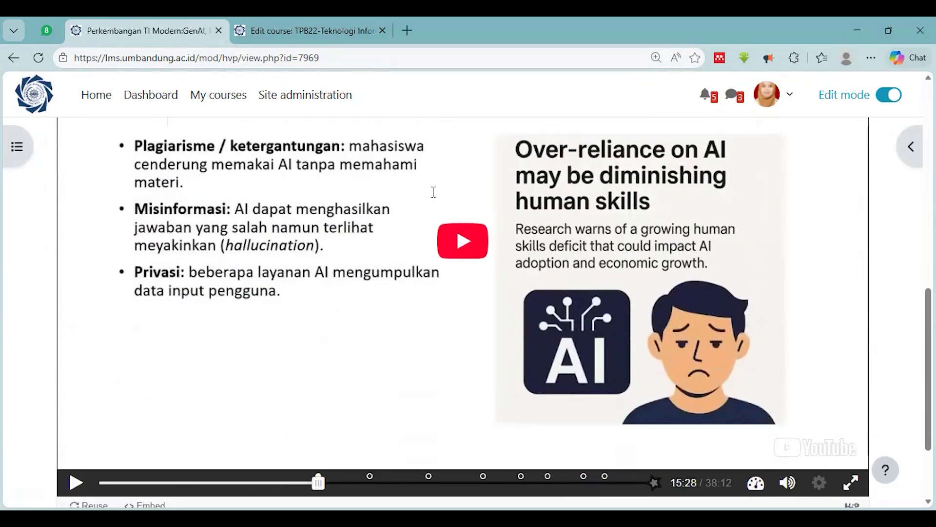
{"action": "scroll", "coordinate": [432, 191], "scroll_direction": "up", "scroll_amount": 10}
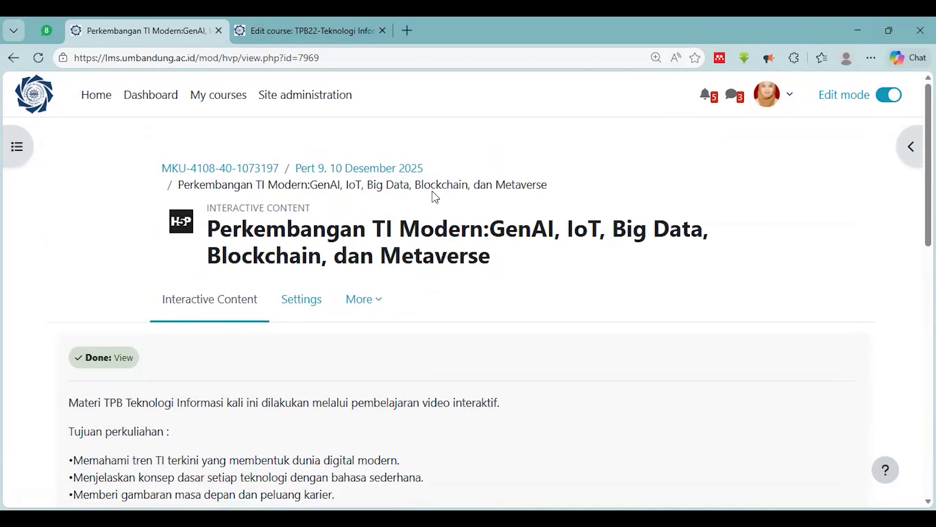
{"action": "scroll", "coordinate": [433, 192], "scroll_direction": "down", "scroll_amount": 5}
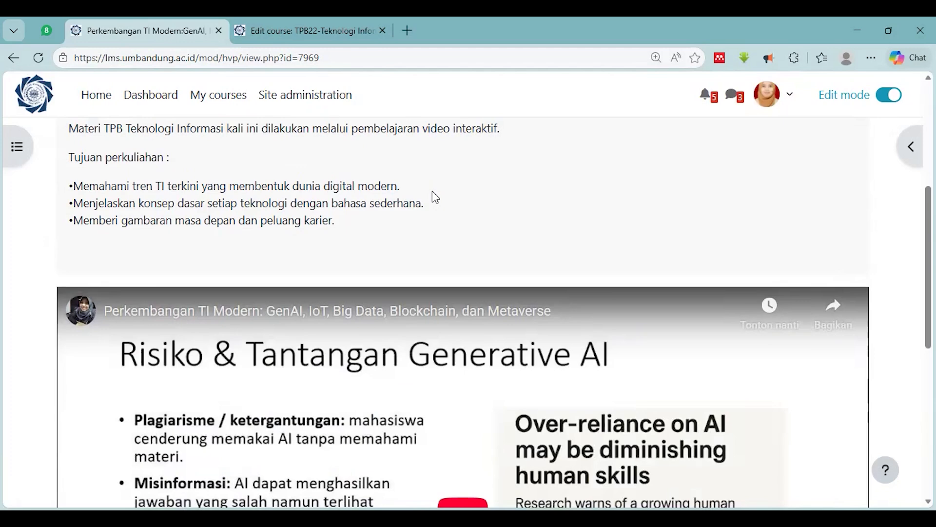
{"action": "scroll", "coordinate": [432, 191], "scroll_direction": "down", "scroll_amount": 3}
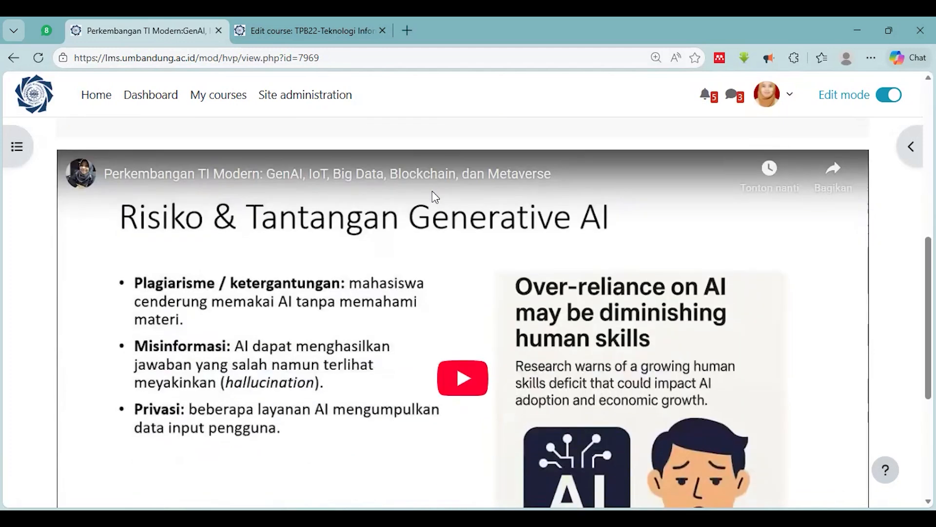
{"action": "scroll", "coordinate": [432, 193], "scroll_direction": "down", "scroll_amount": 3}
{"action": "scroll", "coordinate": [432, 193], "scroll_direction": "down", "scroll_amount": 3}
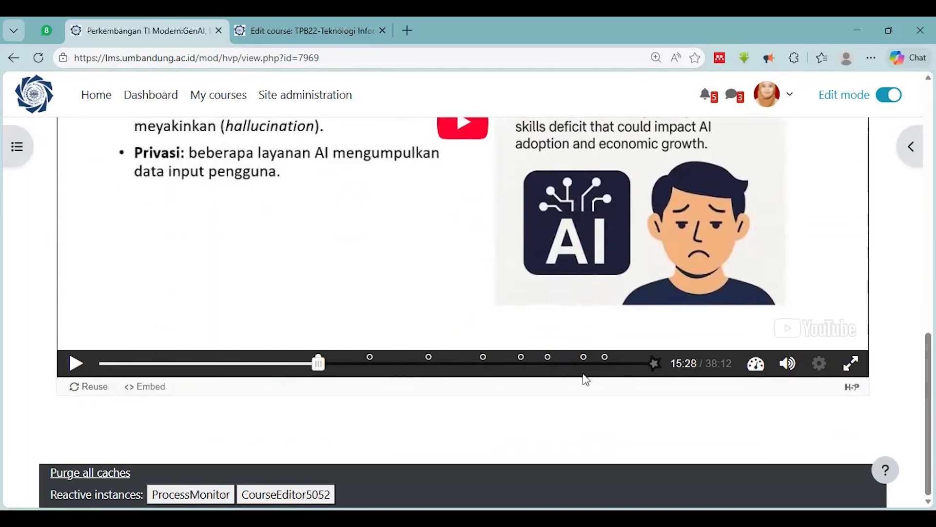
{"action": "scroll", "coordinate": [585, 379], "scroll_direction": "up", "scroll_amount": 10}
{"action": "left_click", "coordinate": [14, 57]}
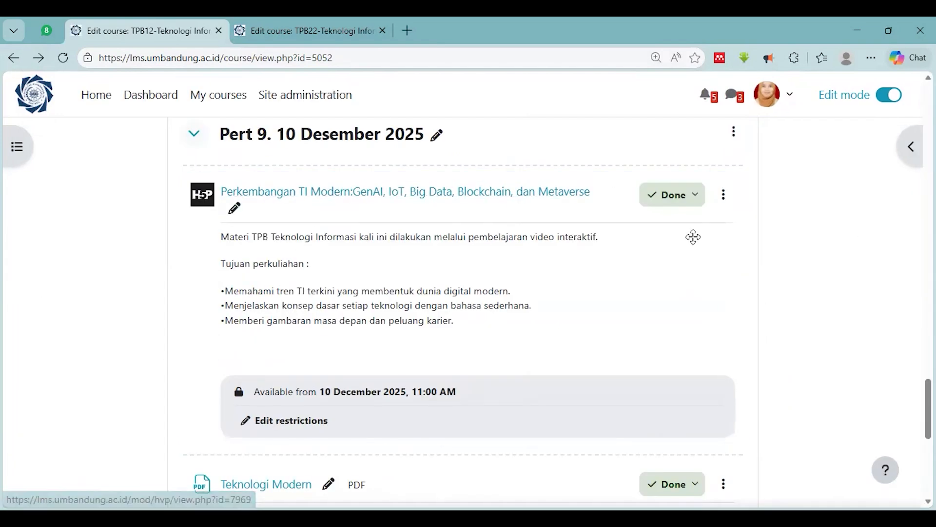
Step: Download the interactive content "Perkembangan TI Modern:GenAI, IoT, Big Data, Blockchain, dan Metaverse" as an .h5p file for reuse
{"action": "left_click", "coordinate": [430, 195]}
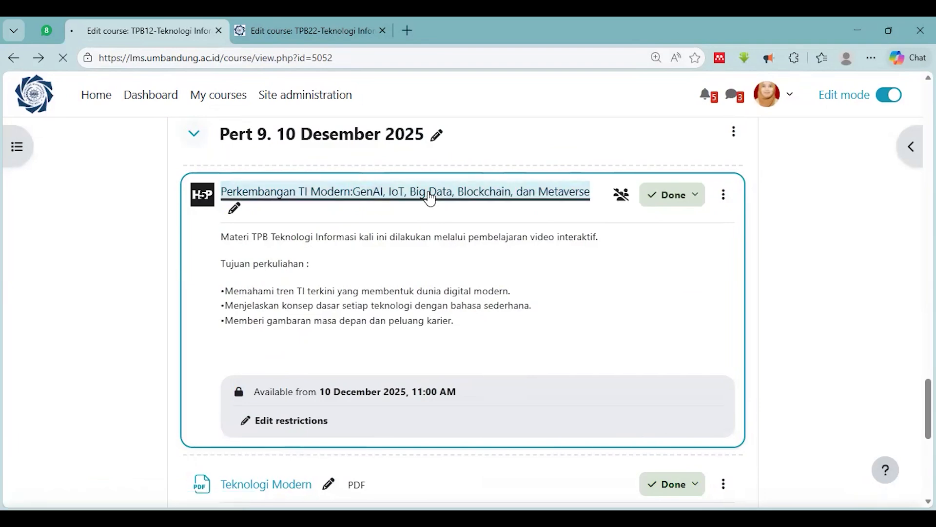
{"action": "scroll", "coordinate": [380, 314], "scroll_direction": "down", "scroll_amount": 5}
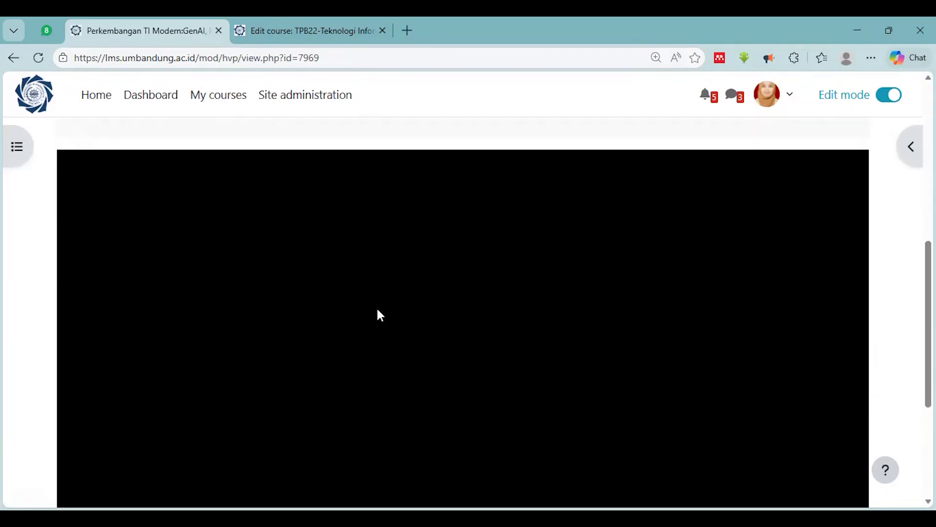
{"action": "scroll", "coordinate": [380, 316], "scroll_direction": "down", "scroll_amount": 3}
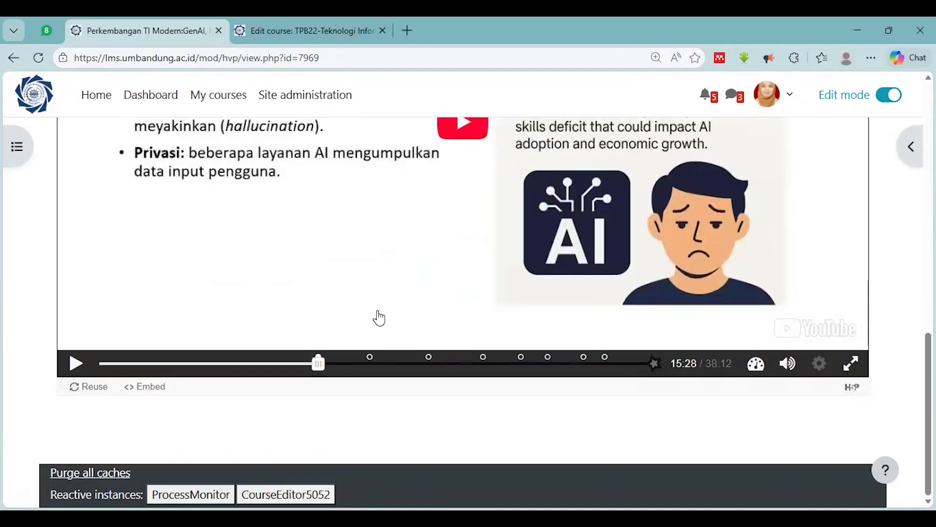
{"action": "left_click", "coordinate": [97, 389]}
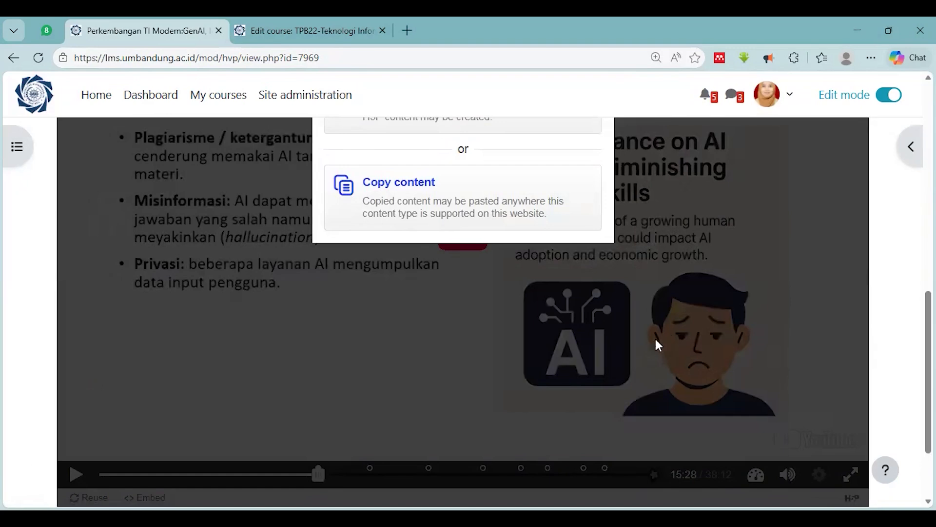
{"action": "scroll", "coordinate": [628, 356], "scroll_direction": "up", "scroll_amount": 3}
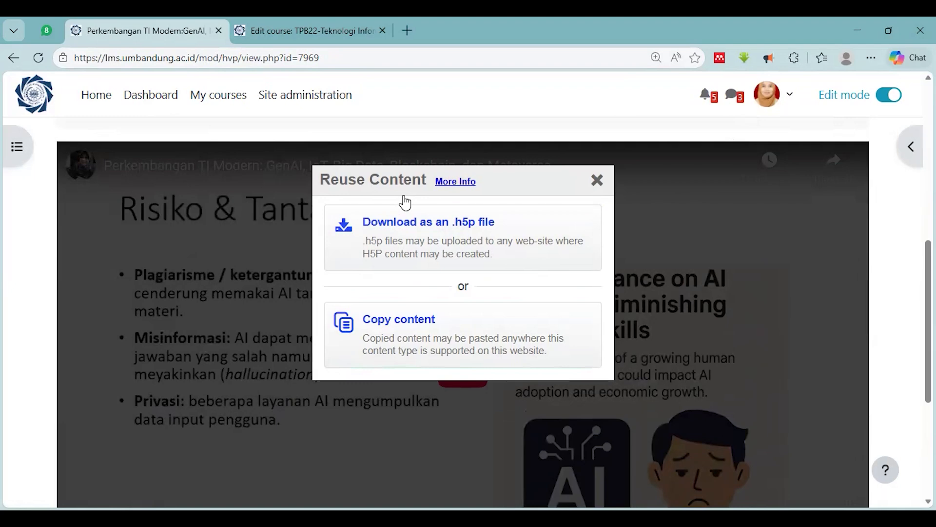
{"action": "left_click", "coordinate": [433, 245]}
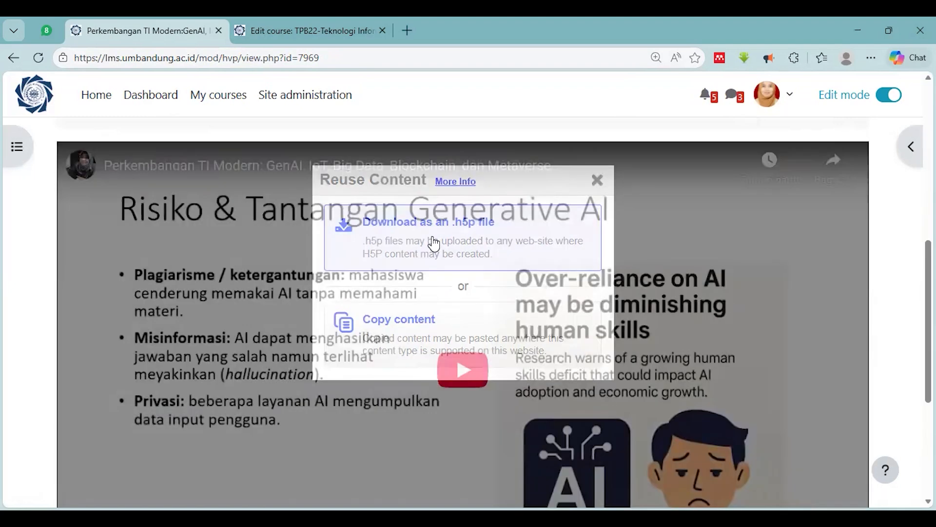
{"action": "scroll", "coordinate": [434, 243], "scroll_direction": "down", "scroll_amount": 5}
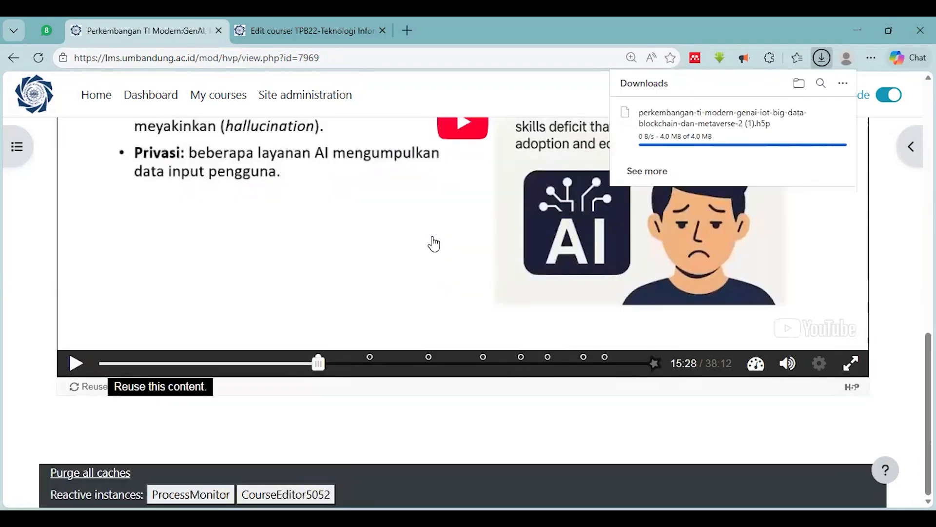
{"action": "mouse_move", "coordinate": [748, 125]}
Step: Start a new Interactive Content activity in the Pert 9. 16 Desember 2025 section of the TPB22 course
{"action": "left_click", "coordinate": [295, 32]}
{"action": "scroll", "coordinate": [432, 317], "scroll_direction": "down", "scroll_amount": 7}
{"action": "scroll", "coordinate": [432, 318], "scroll_direction": "down", "scroll_amount": 10}
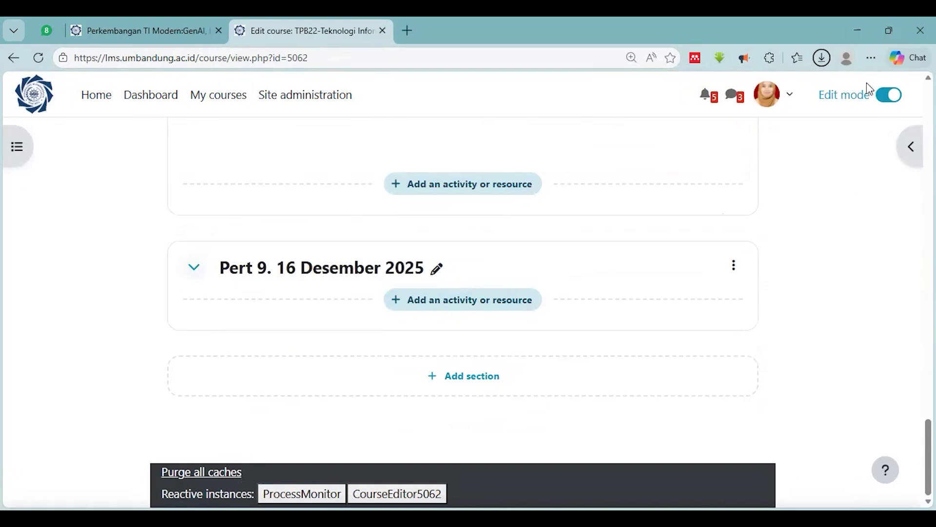
{"action": "left_click", "coordinate": [466, 300]}
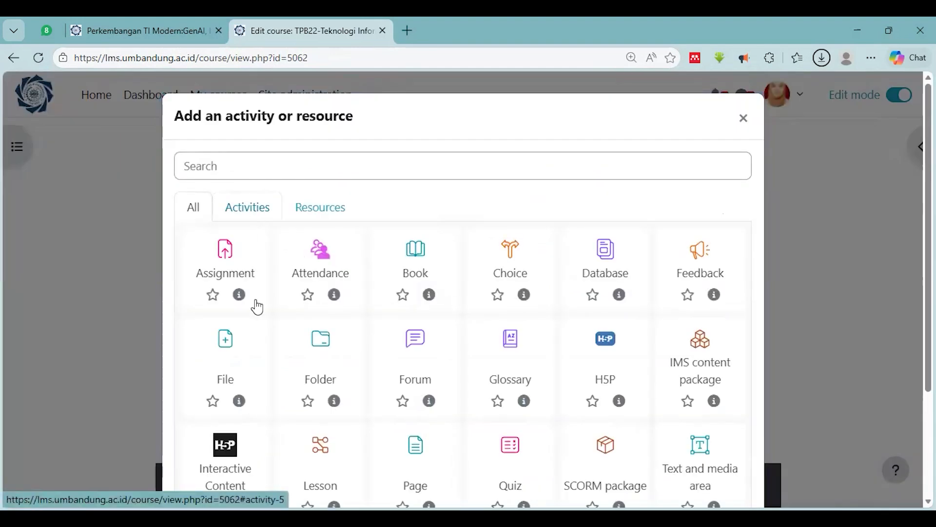
{"action": "left_click", "coordinate": [258, 213]}
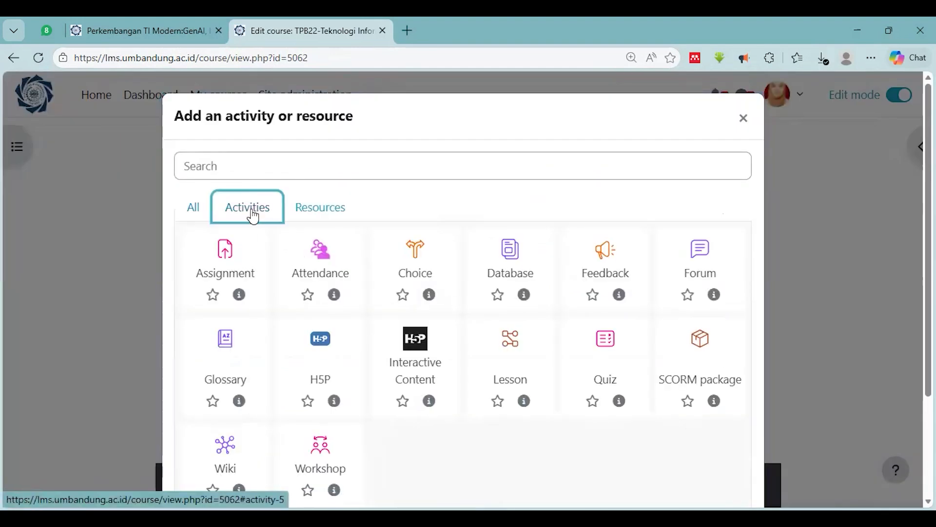
{"action": "left_click", "coordinate": [416, 350]}
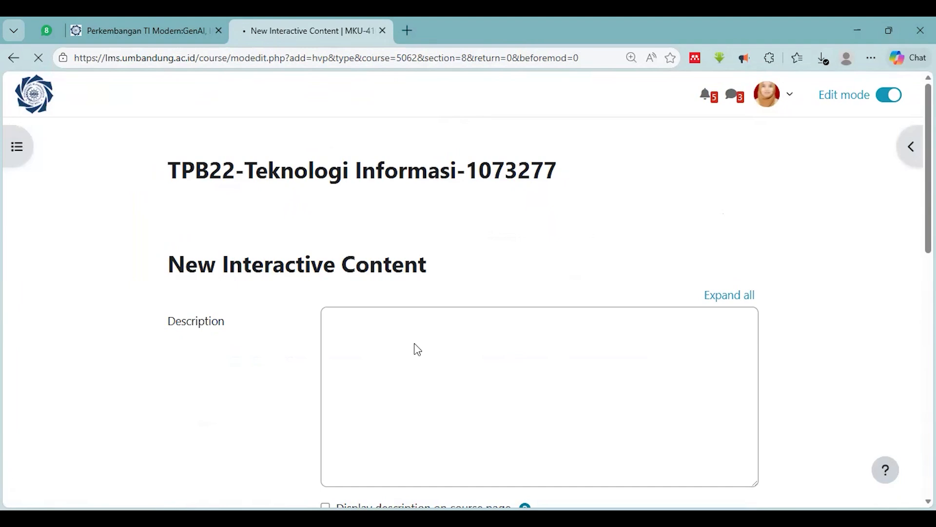
Step: Copy the full description text, including the Tujuan perkuliahan list, from the original interactive video's page
{"action": "left_click", "coordinate": [130, 25]}
{"action": "scroll", "coordinate": [392, 487], "scroll_direction": "up", "scroll_amount": 10}
{"action": "scroll", "coordinate": [394, 496], "scroll_direction": "up", "scroll_amount": 2}
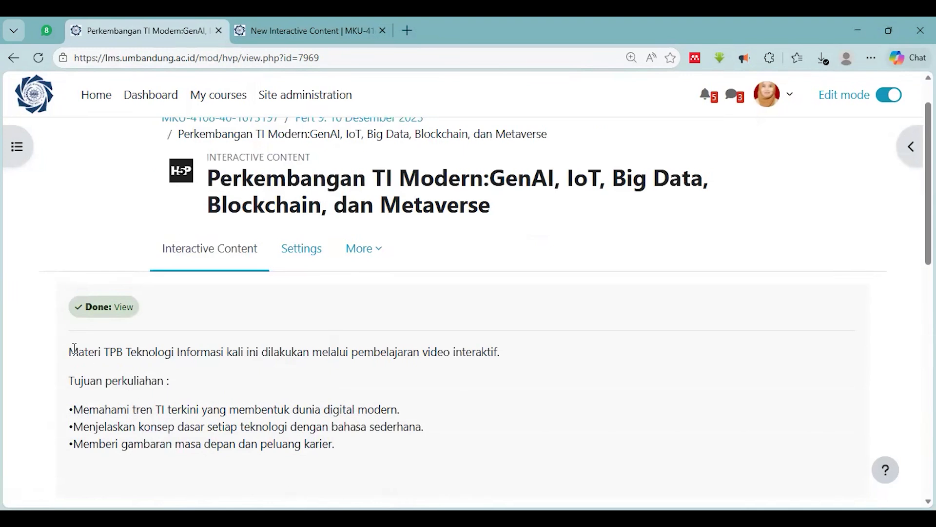
{"action": "left_click_drag", "start_coordinate": [68, 351], "coordinate": [425, 461]}
{"action": "key", "text": "ctrl+c"}
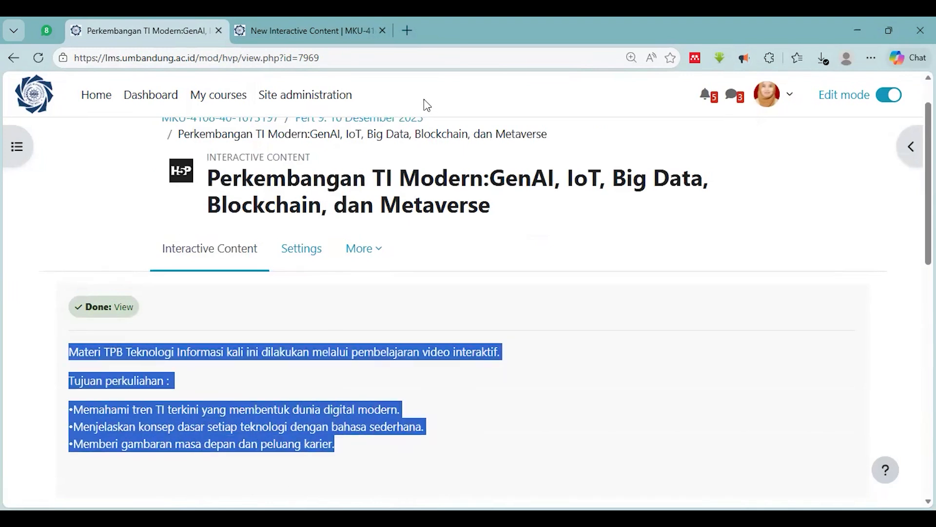
Step: Paste the copied text into the new activity's description and enable displaying the description on the course page
{"action": "left_click", "coordinate": [342, 32]}
{"action": "scroll", "coordinate": [364, 201], "scroll_direction": "down", "scroll_amount": 4}
{"action": "left_click", "coordinate": [365, 200]}
{"action": "key", "text": "ctrl+v"}
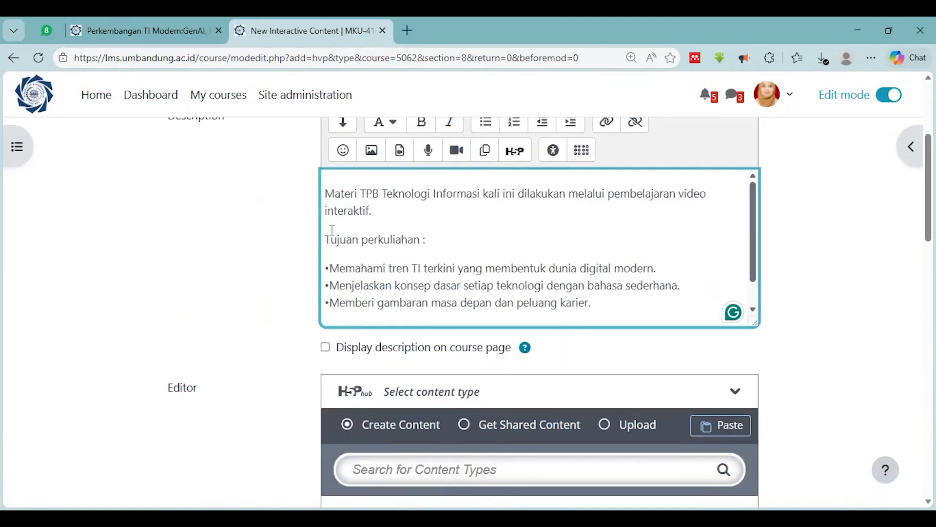
{"action": "left_click", "coordinate": [326, 348]}
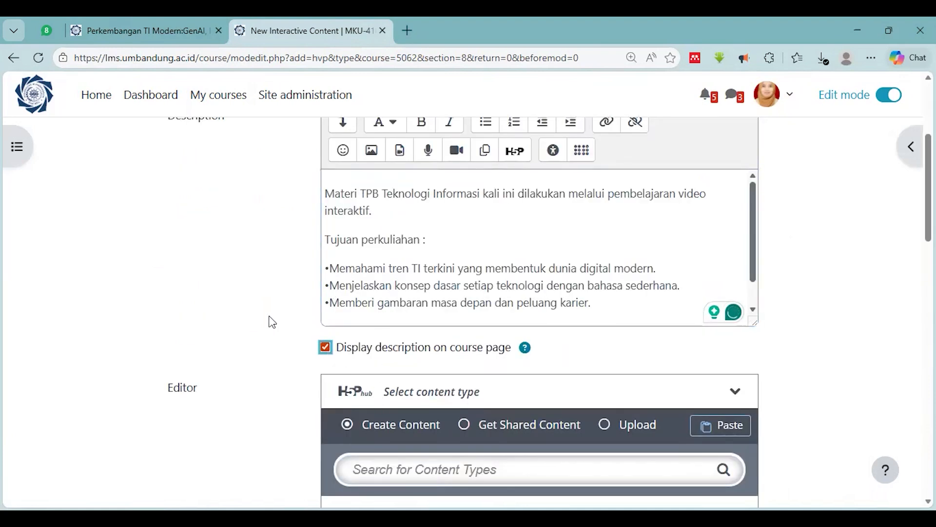
Step: Upload perkembangan-ti-modern-genai-iot-big-data-blockchain-dan-metaverse-2 (1).h5p from the Downloads folder and use it as the new activity's content
{"action": "scroll", "coordinate": [241, 312], "scroll_direction": "down", "scroll_amount": 3}
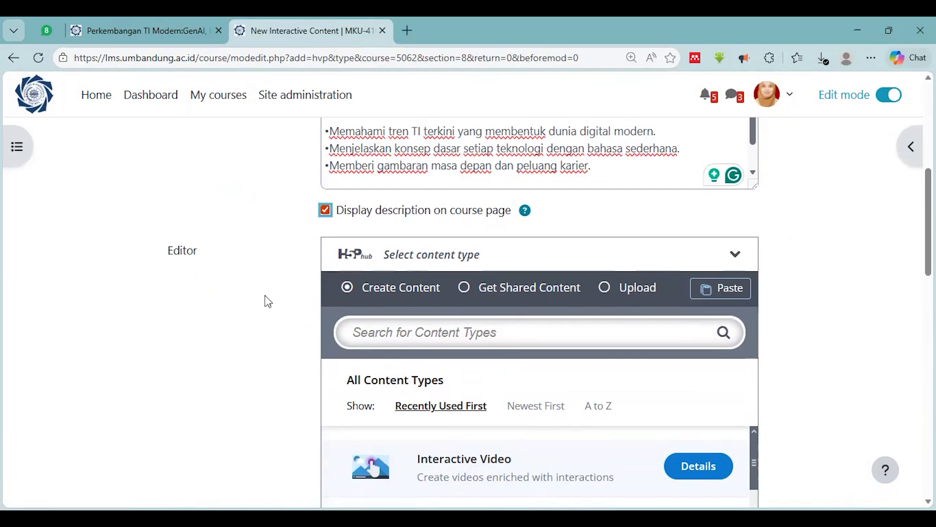
{"action": "scroll", "coordinate": [266, 299], "scroll_direction": "down", "scroll_amount": 3}
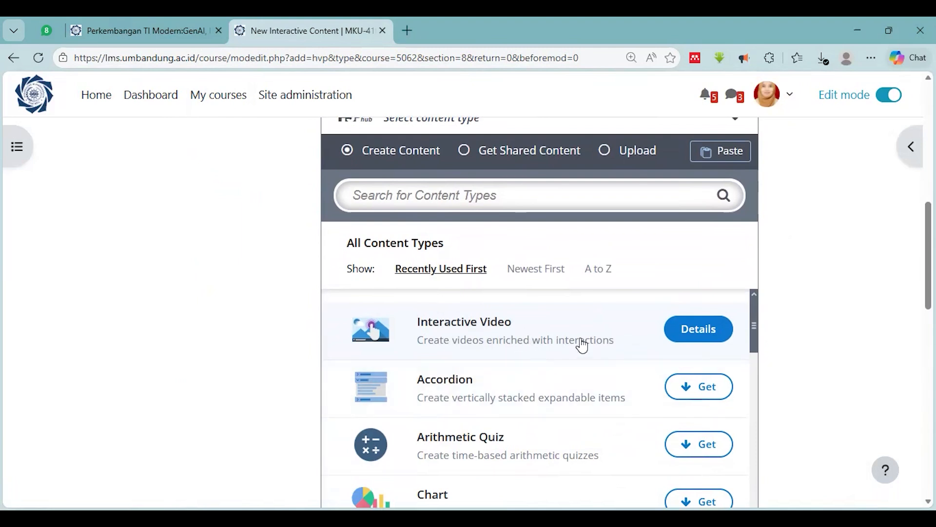
{"action": "scroll", "coordinate": [580, 339], "scroll_direction": "up", "scroll_amount": 2}
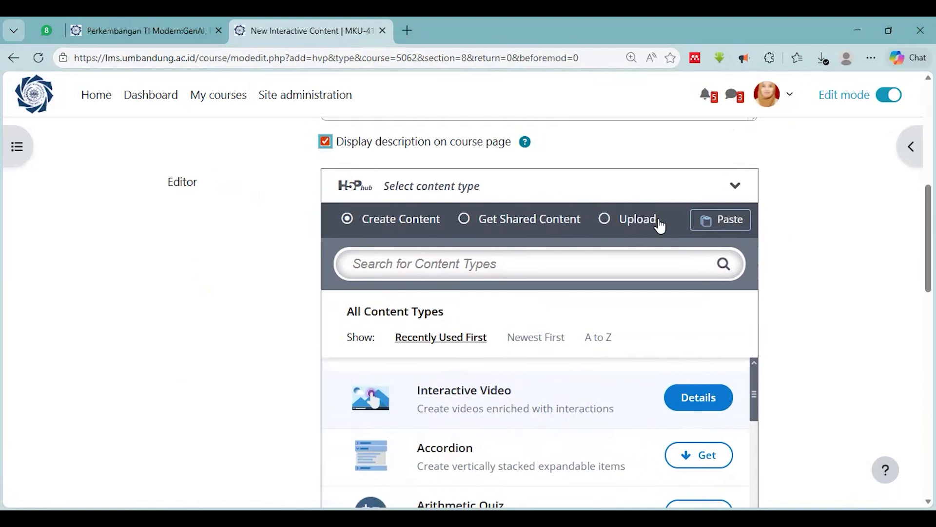
{"action": "left_click", "coordinate": [634, 222]}
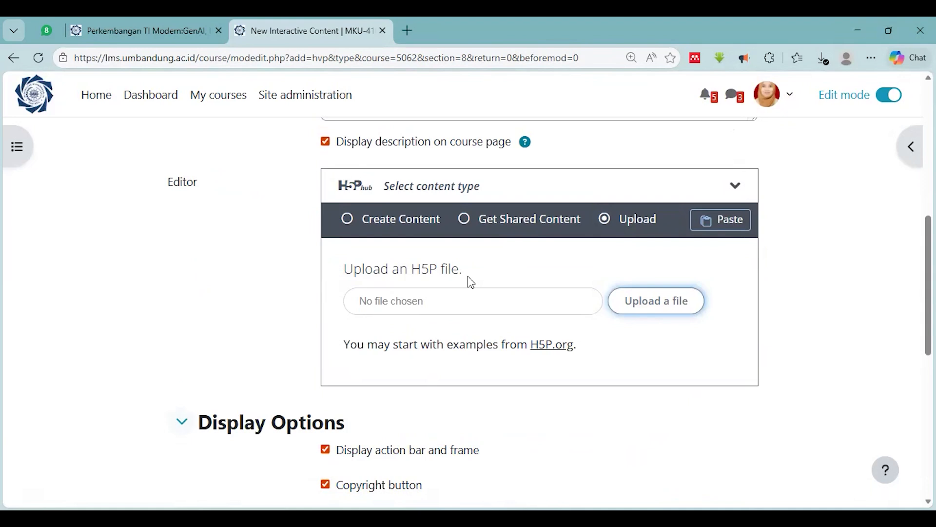
{"action": "left_click", "coordinate": [658, 311]}
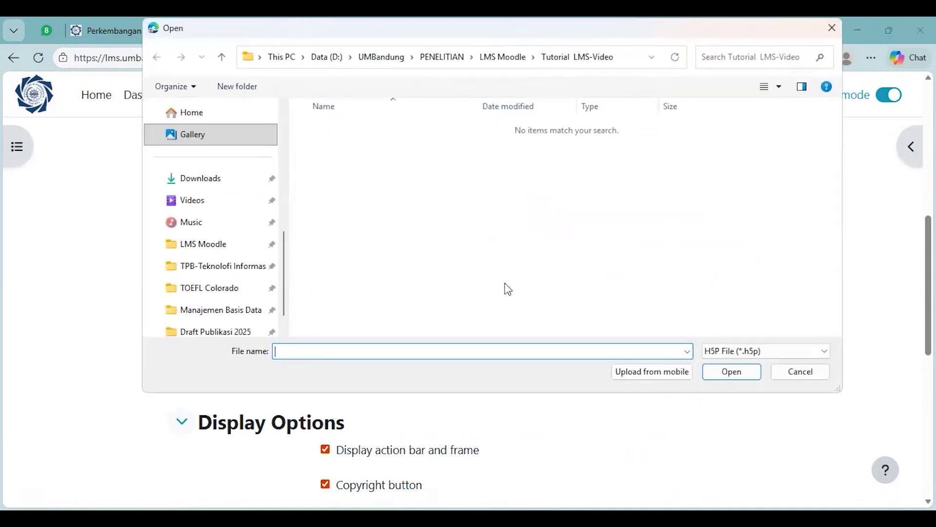
{"action": "scroll", "coordinate": [198, 171], "scroll_direction": "up", "scroll_amount": 10}
{"action": "left_click", "coordinate": [203, 180]}
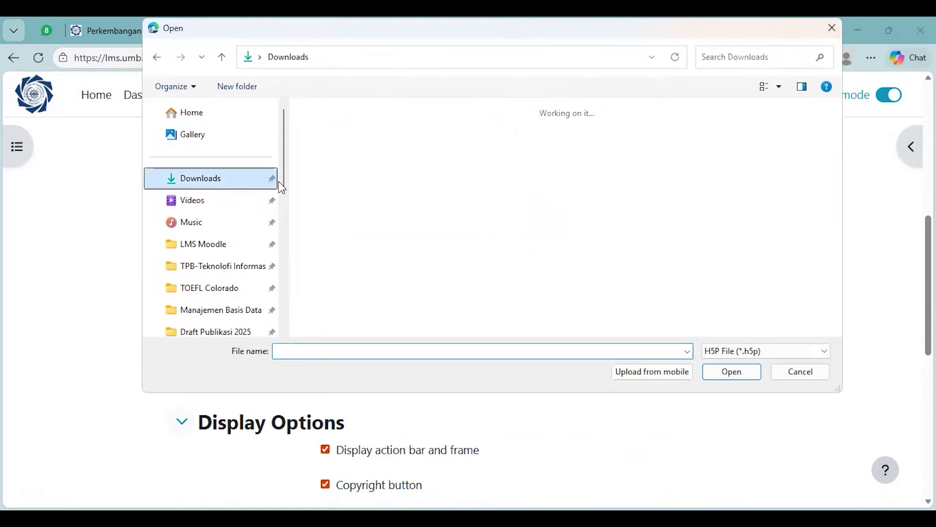
{"action": "left_click", "coordinate": [358, 142]}
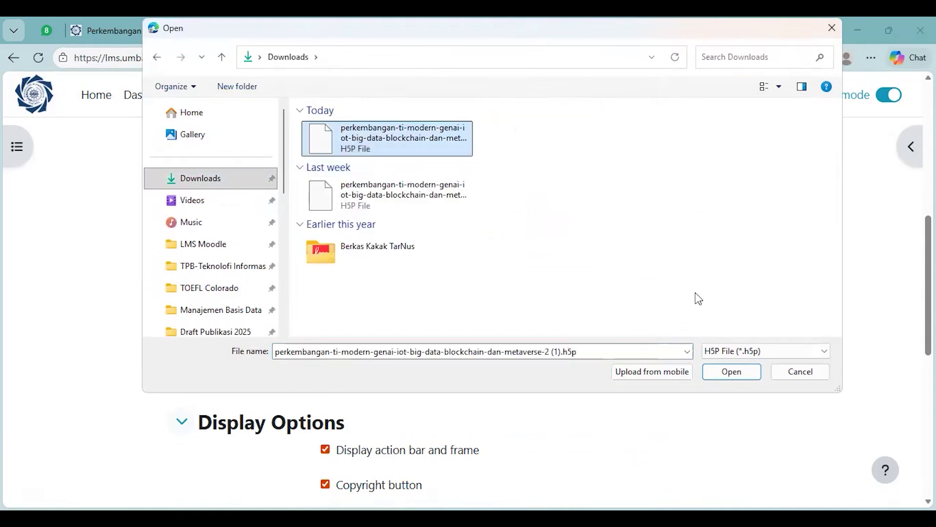
{"action": "left_click", "coordinate": [734, 378]}
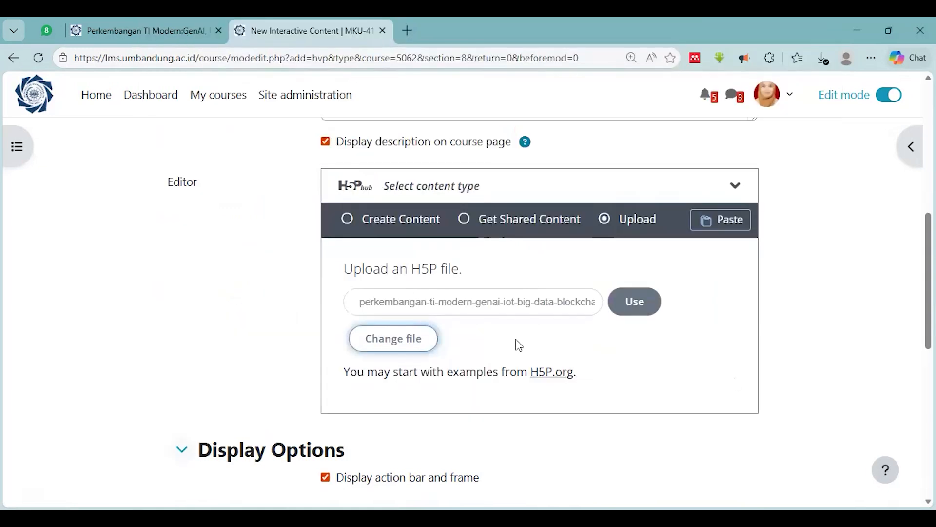
{"action": "scroll", "coordinate": [524, 341], "scroll_direction": "down", "scroll_amount": 1}
{"action": "left_click", "coordinate": [636, 234]}
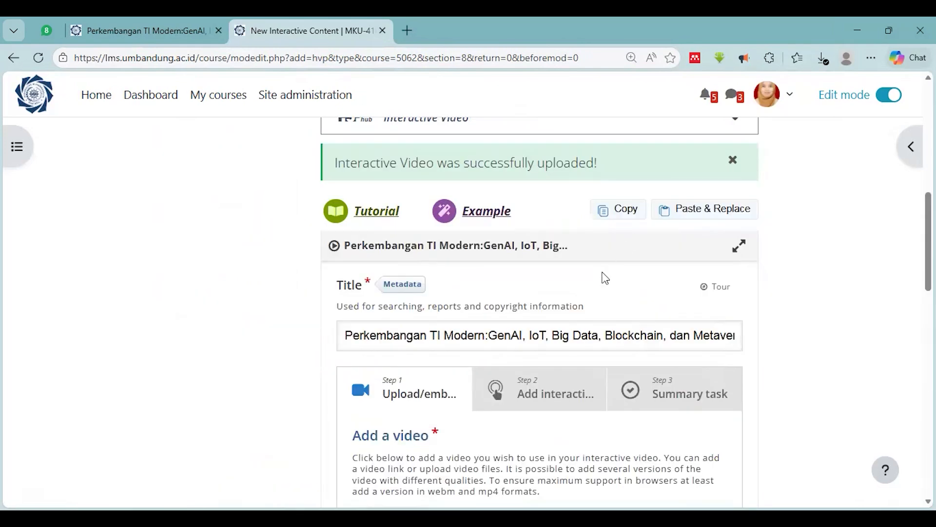
{"action": "scroll", "coordinate": [599, 271], "scroll_direction": "down", "scroll_amount": 3}
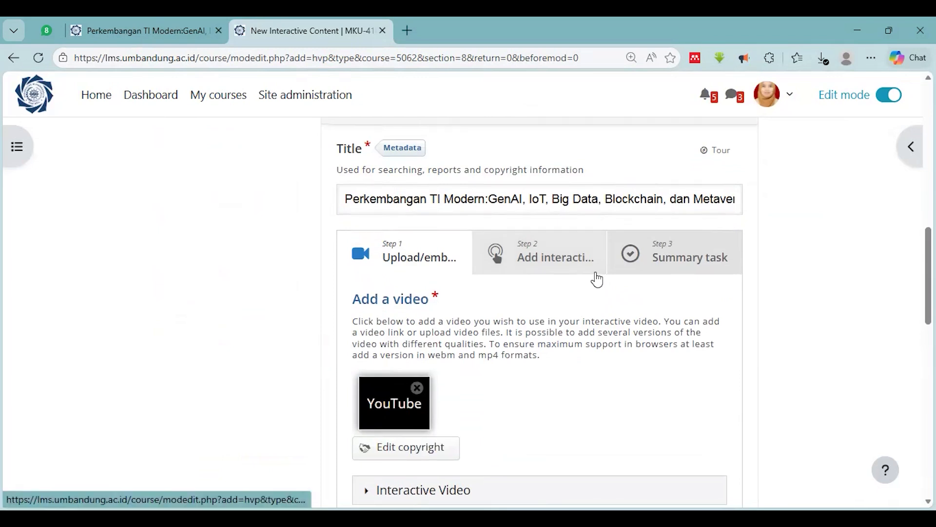
Step: Open the Add interactions stage of the uploaded video and examine the question markers along its timeline
{"action": "scroll", "coordinate": [597, 280], "scroll_direction": "up", "scroll_amount": 3}
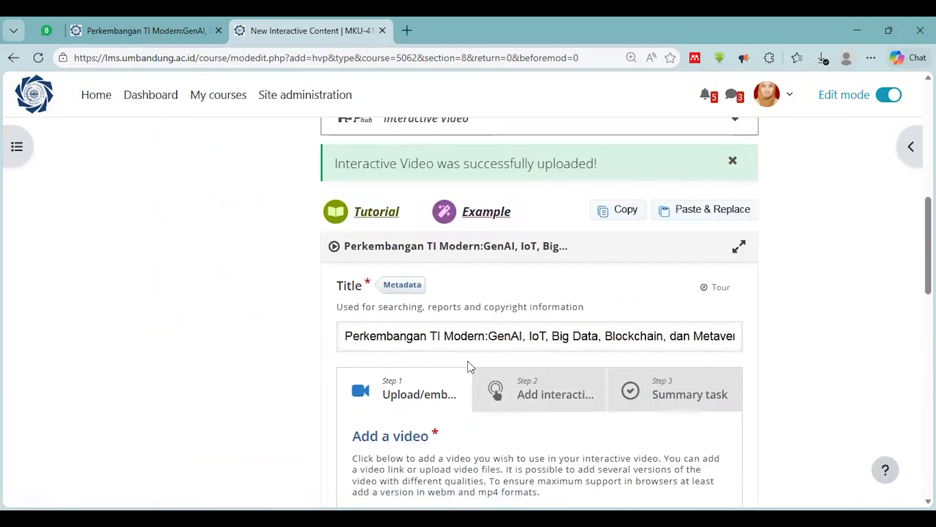
{"action": "scroll", "coordinate": [365, 324], "scroll_direction": "down", "scroll_amount": 9}
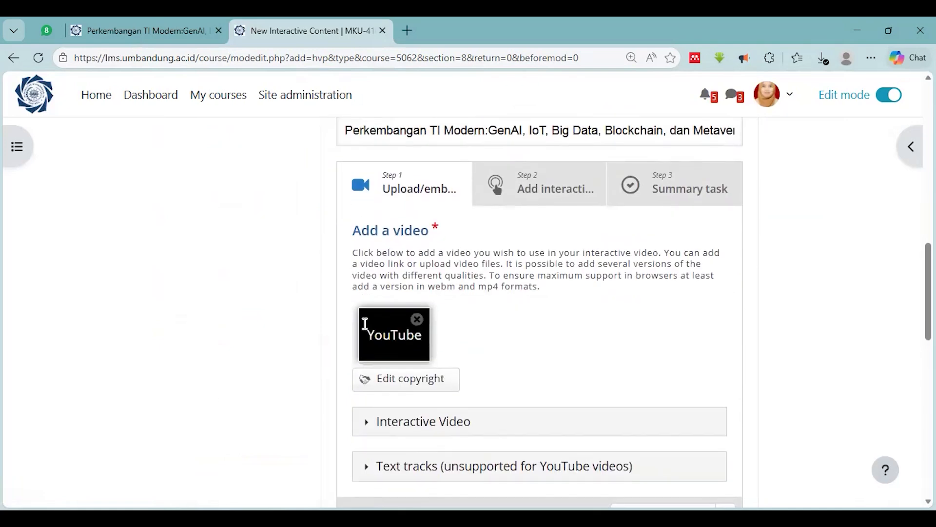
{"action": "scroll", "coordinate": [364, 326], "scroll_direction": "up", "scroll_amount": 3}
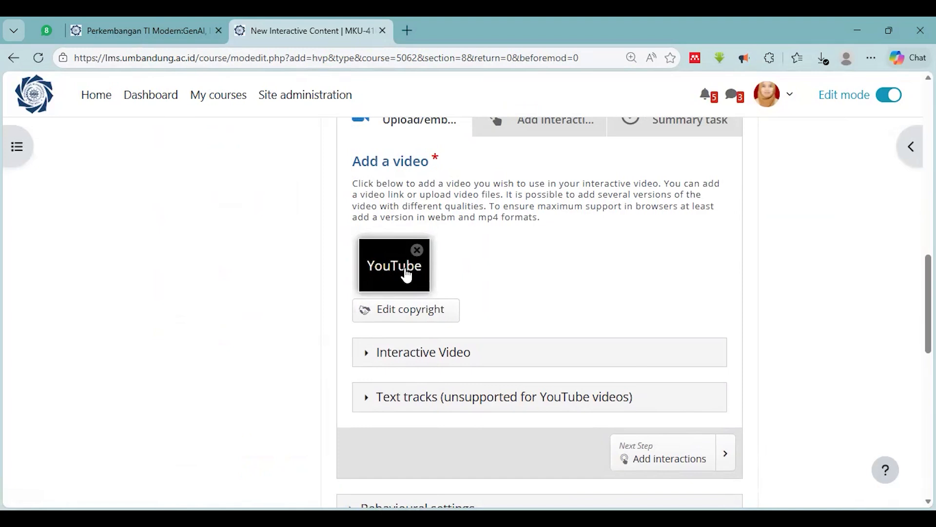
{"action": "scroll", "coordinate": [381, 369], "scroll_direction": "up", "scroll_amount": 3}
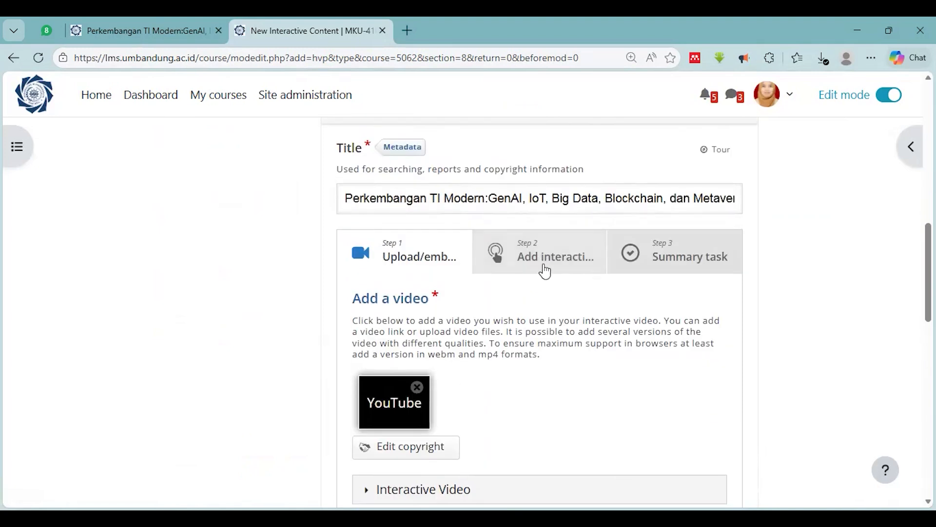
{"action": "left_click", "coordinate": [548, 259]}
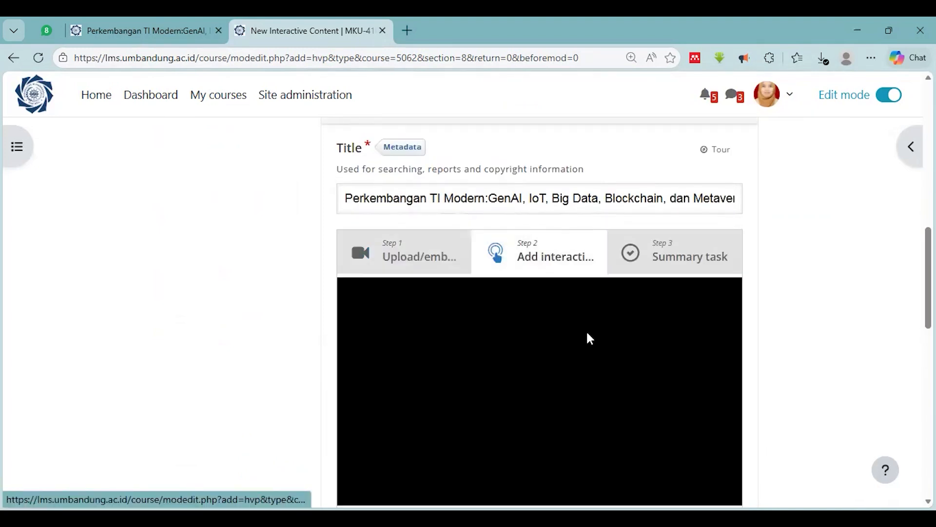
{"action": "scroll", "coordinate": [585, 337], "scroll_direction": "down", "scroll_amount": 3}
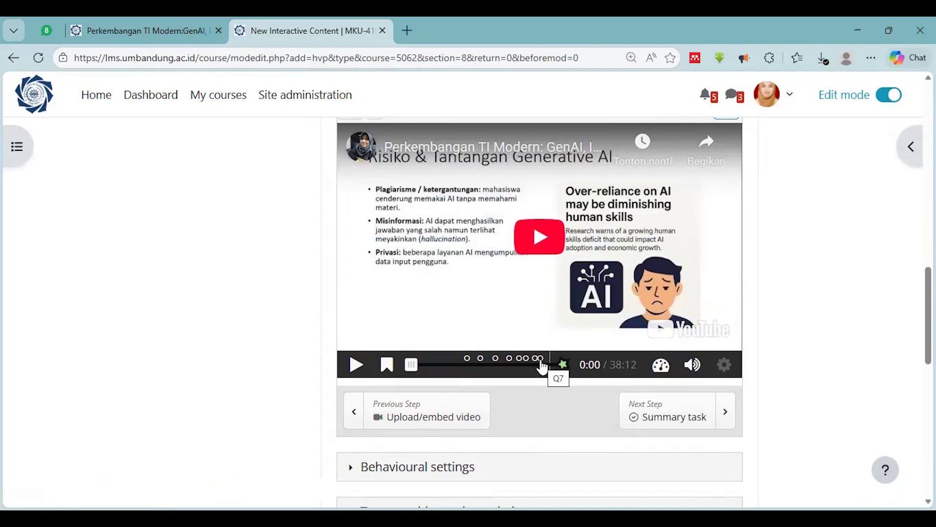
{"action": "scroll", "coordinate": [483, 367], "scroll_direction": "up", "scroll_amount": 5}
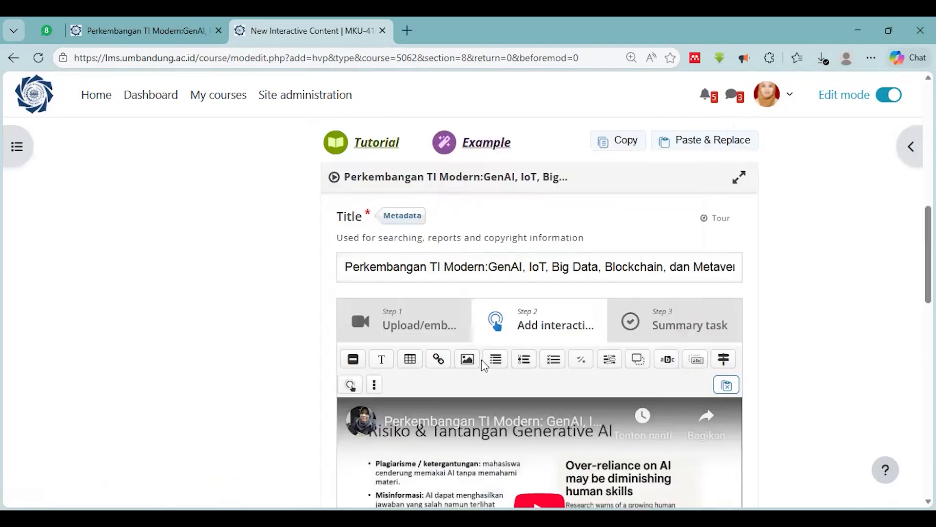
{"action": "scroll", "coordinate": [483, 366], "scroll_direction": "down", "scroll_amount": 5}
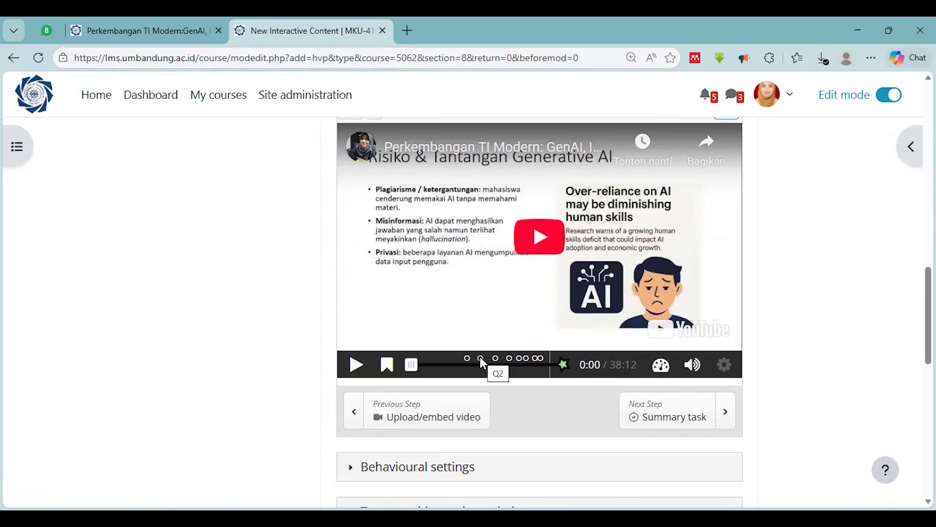
{"action": "scroll", "coordinate": [481, 358], "scroll_direction": "down", "scroll_amount": 3}
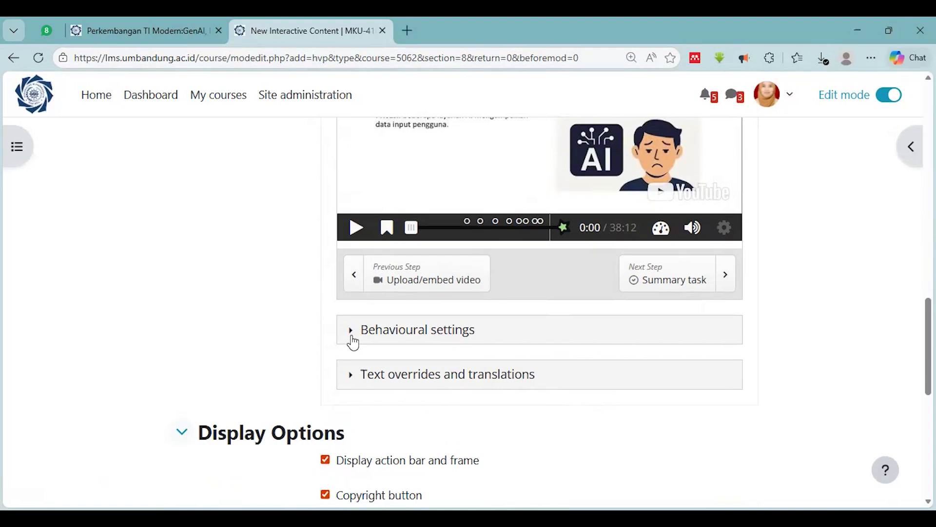
{"action": "scroll", "coordinate": [468, 328], "scroll_direction": "up", "scroll_amount": 3}
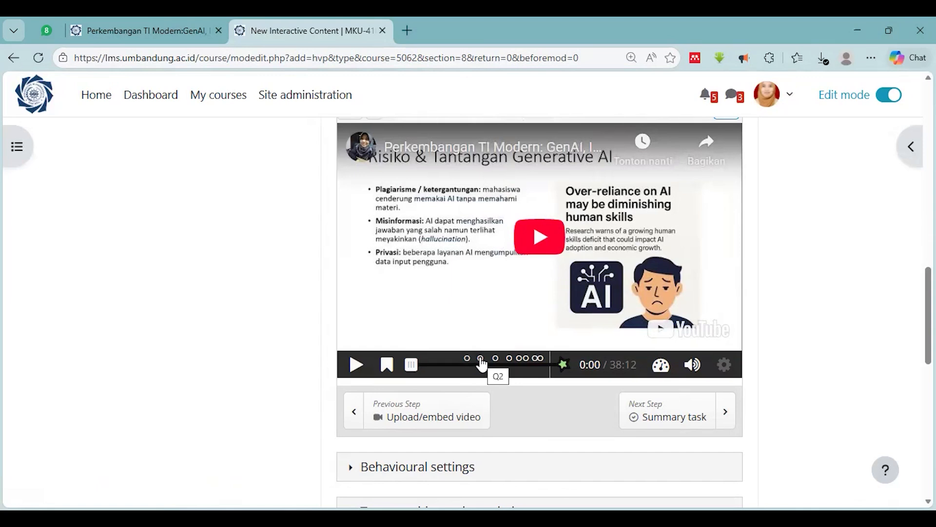
Step: Open the Q2 interaction for editing and examine its question text, answer options and correct-answer settings
{"action": "left_click", "coordinate": [482, 362]}
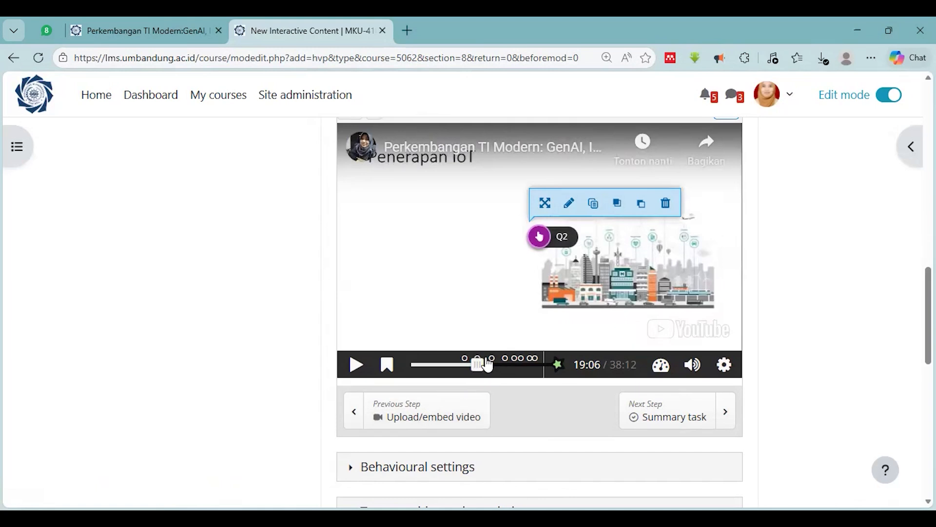
{"action": "left_click", "coordinate": [570, 205]}
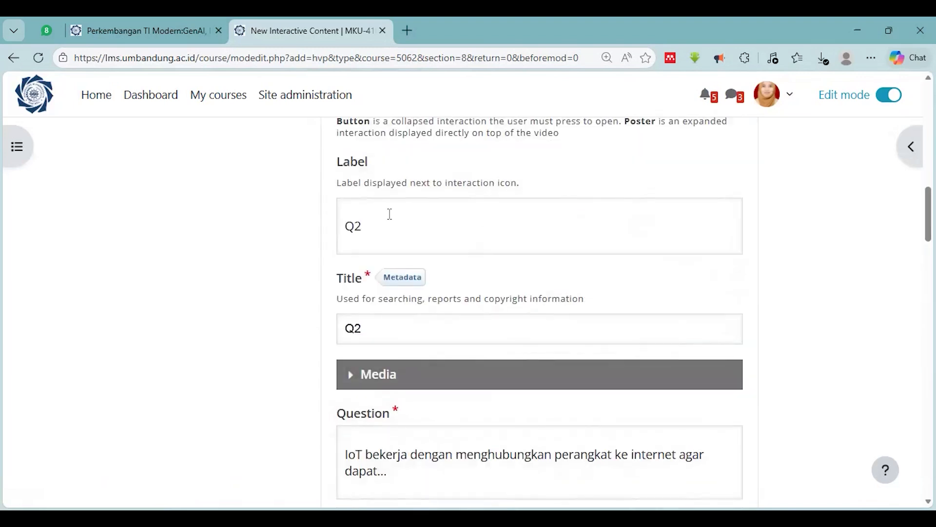
{"action": "scroll", "coordinate": [390, 214], "scroll_direction": "down", "scroll_amount": 5}
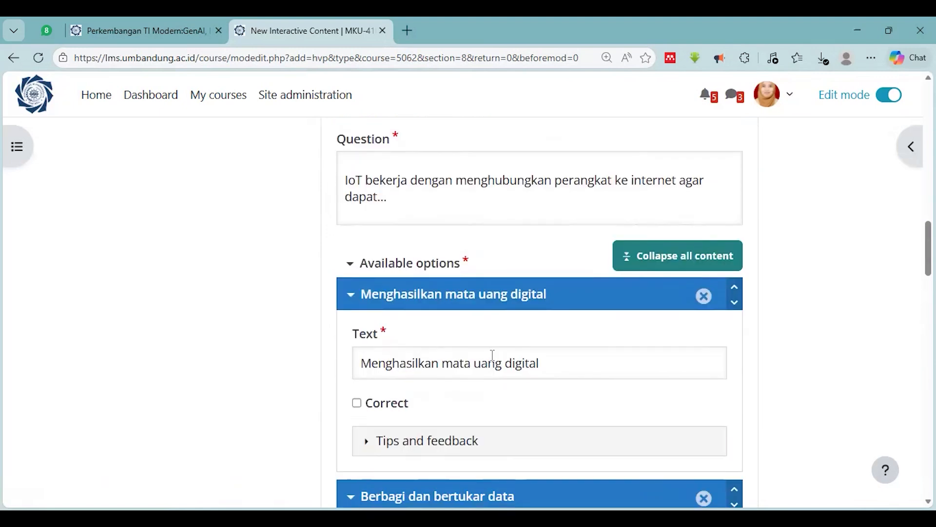
{"action": "scroll", "coordinate": [492, 355], "scroll_direction": "down", "scroll_amount": 3}
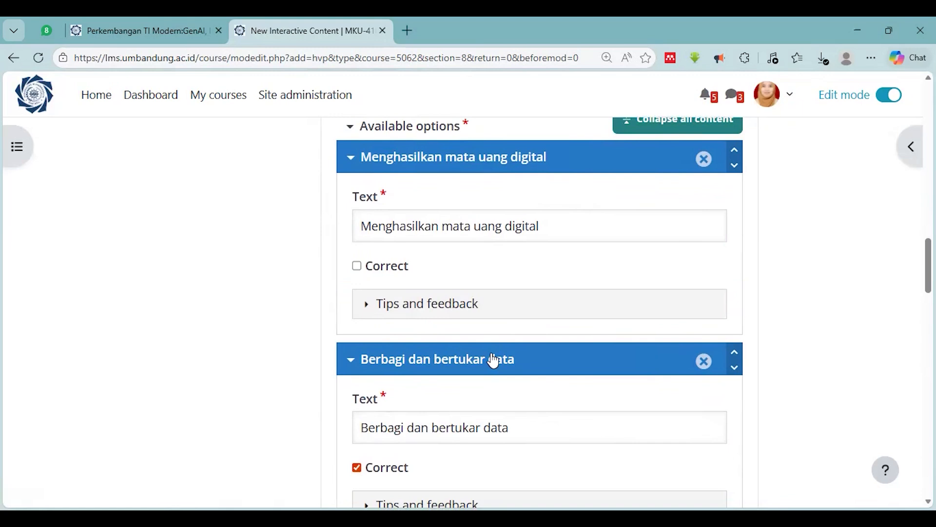
{"action": "scroll", "coordinate": [491, 359], "scroll_direction": "down", "scroll_amount": 3}
{"action": "scroll", "coordinate": [491, 352], "scroll_direction": "up", "scroll_amount": 2}
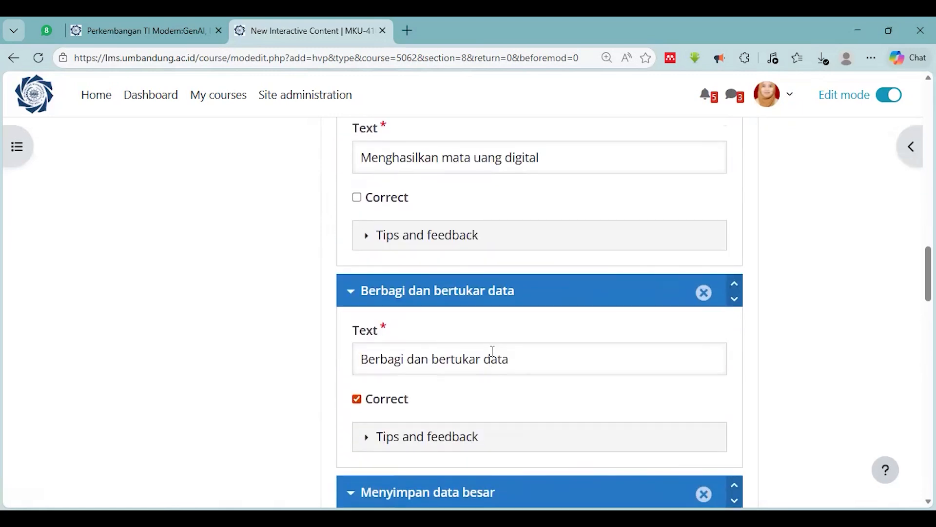
{"action": "scroll", "coordinate": [492, 349], "scroll_direction": "down", "scroll_amount": 3}
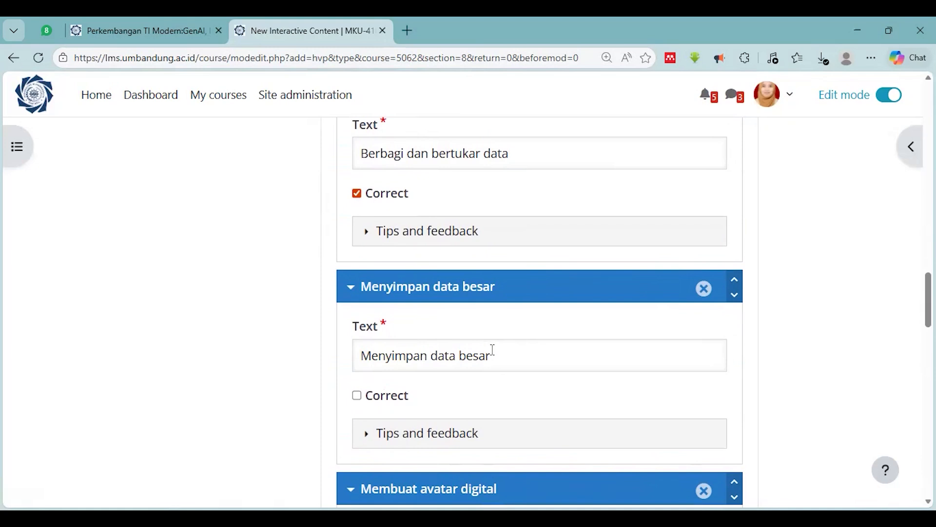
{"action": "scroll", "coordinate": [492, 350], "scroll_direction": "up", "scroll_amount": 1}
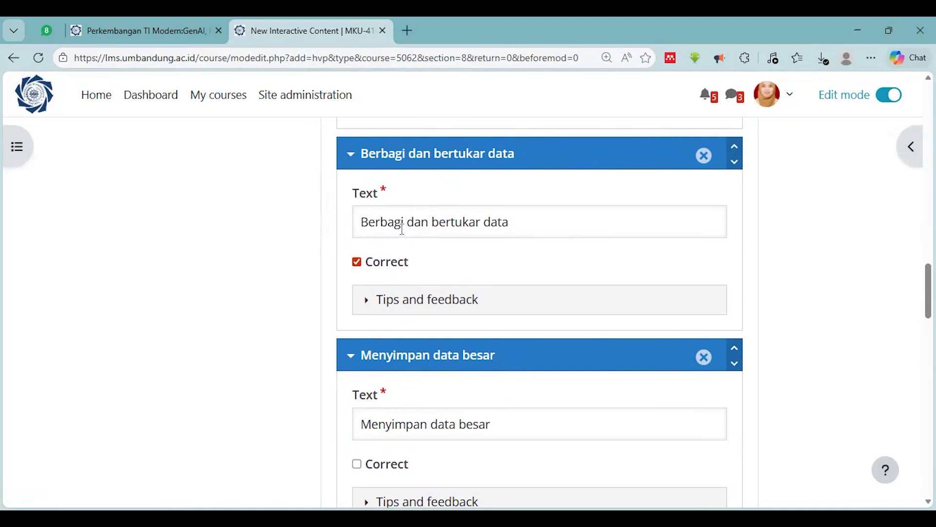
{"action": "scroll", "coordinate": [402, 229], "scroll_direction": "up", "scroll_amount": 3}
{"action": "scroll", "coordinate": [401, 229], "scroll_direction": "up", "scroll_amount": 2}
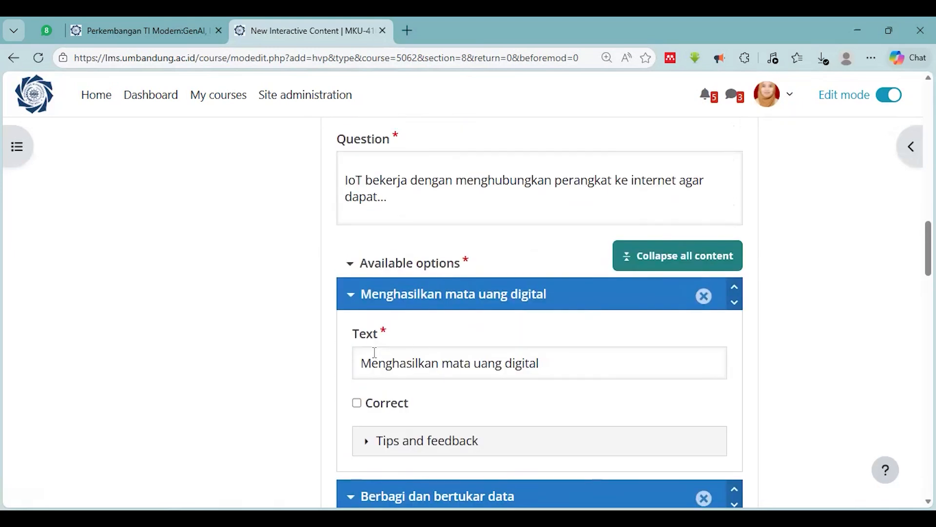
{"action": "scroll", "coordinate": [387, 272], "scroll_direction": "down", "scroll_amount": 2}
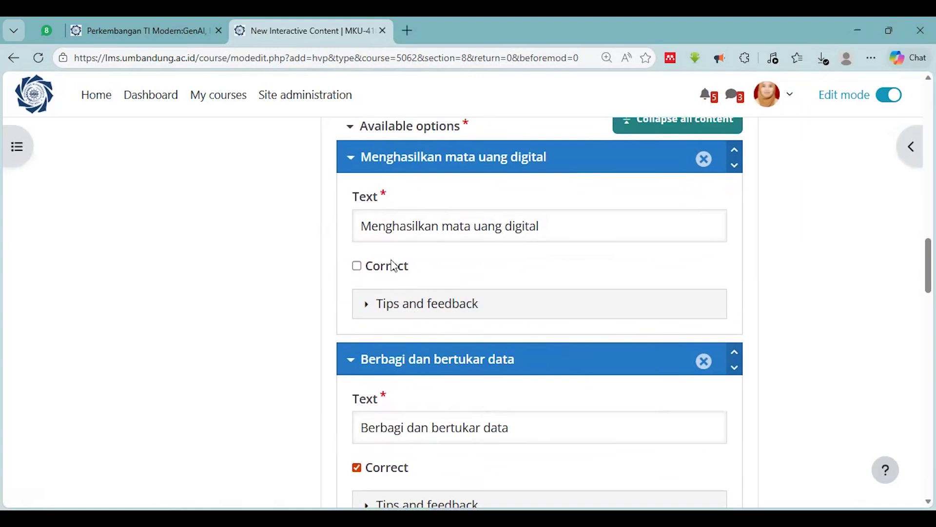
{"action": "scroll", "coordinate": [387, 236], "scroll_direction": "down", "scroll_amount": 3}
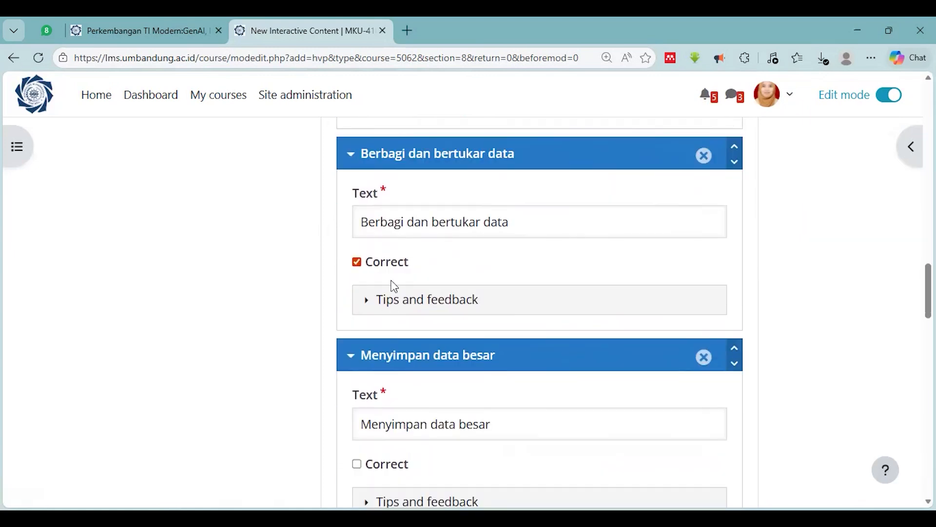
{"action": "scroll", "coordinate": [470, 274], "scroll_direction": "down", "scroll_amount": 2}
{"action": "scroll", "coordinate": [448, 295], "scroll_direction": "down", "scroll_amount": 3}
{"action": "scroll", "coordinate": [448, 295], "scroll_direction": "down", "scroll_amount": 4}
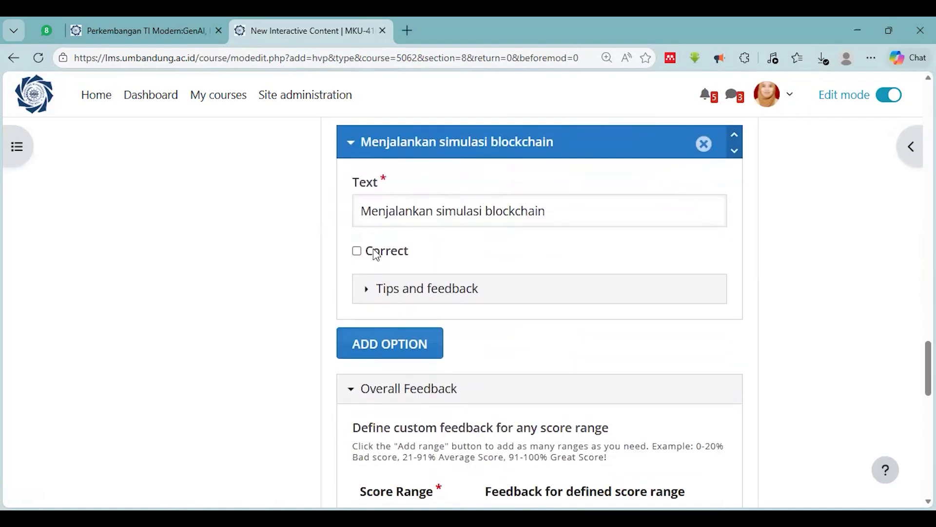
{"action": "scroll", "coordinate": [365, 250], "scroll_direction": "up", "scroll_amount": 8}
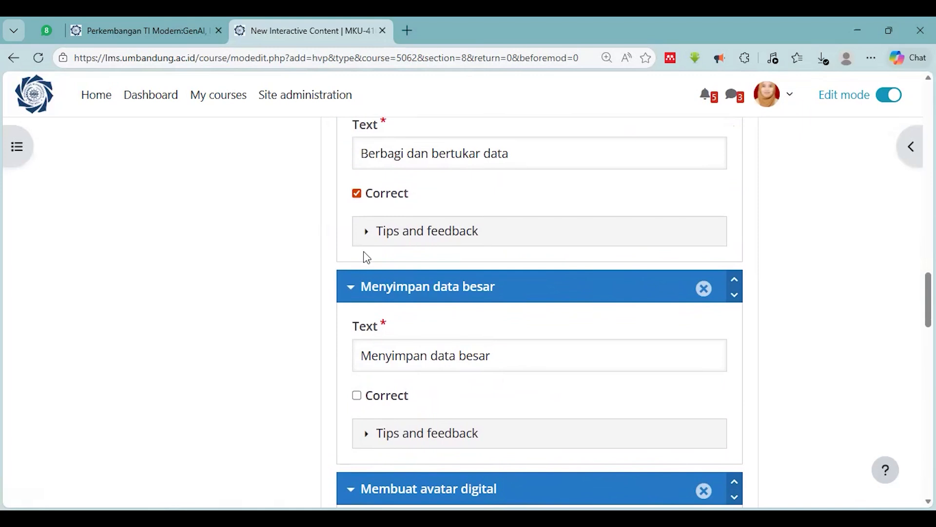
{"action": "scroll", "coordinate": [367, 257], "scroll_direction": "up", "scroll_amount": 3}
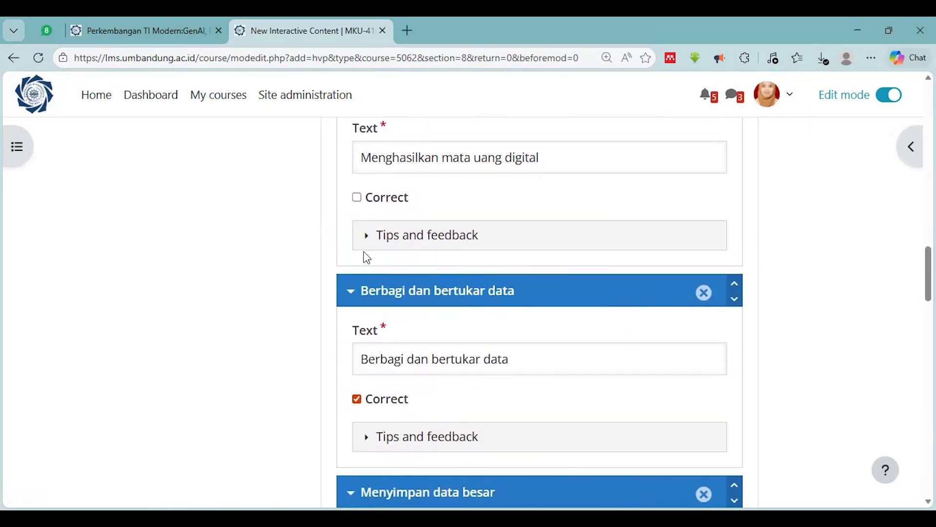
{"action": "left_click", "coordinate": [357, 198]}
{"action": "scroll", "coordinate": [234, 229], "scroll_direction": "up", "scroll_amount": 1}
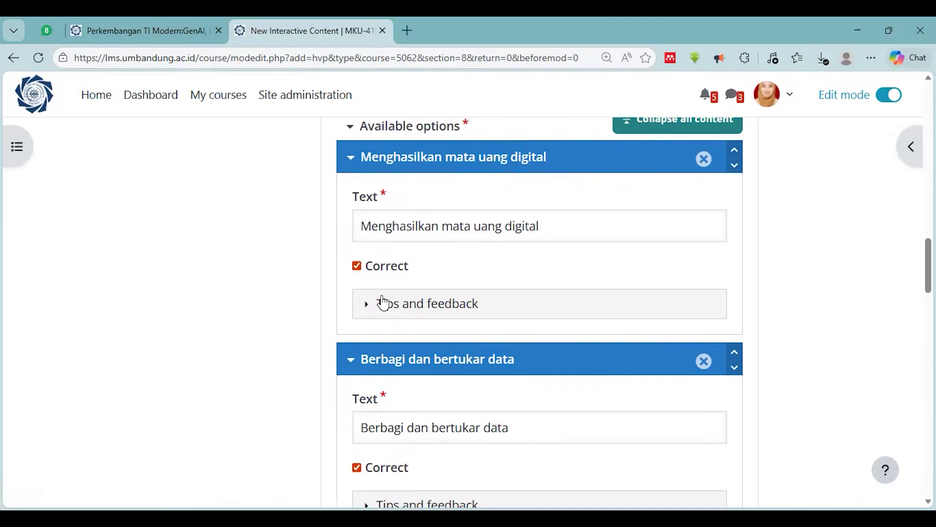
{"action": "left_click", "coordinate": [357, 266]}
Step: Disable the "Retry" button in the behavioural settings of the Q2 question
{"action": "scroll", "coordinate": [276, 253], "scroll_direction": "down", "scroll_amount": 12}
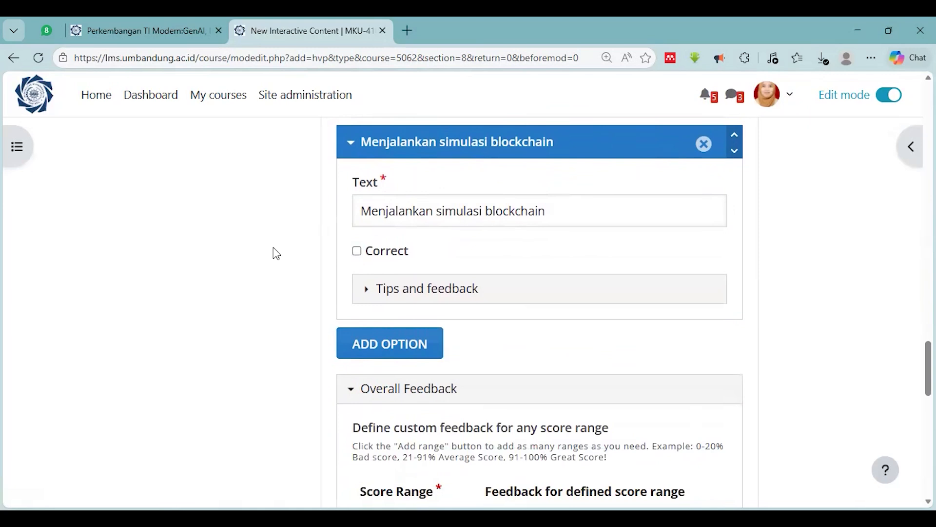
{"action": "scroll", "coordinate": [276, 253], "scroll_direction": "down", "scroll_amount": 5}
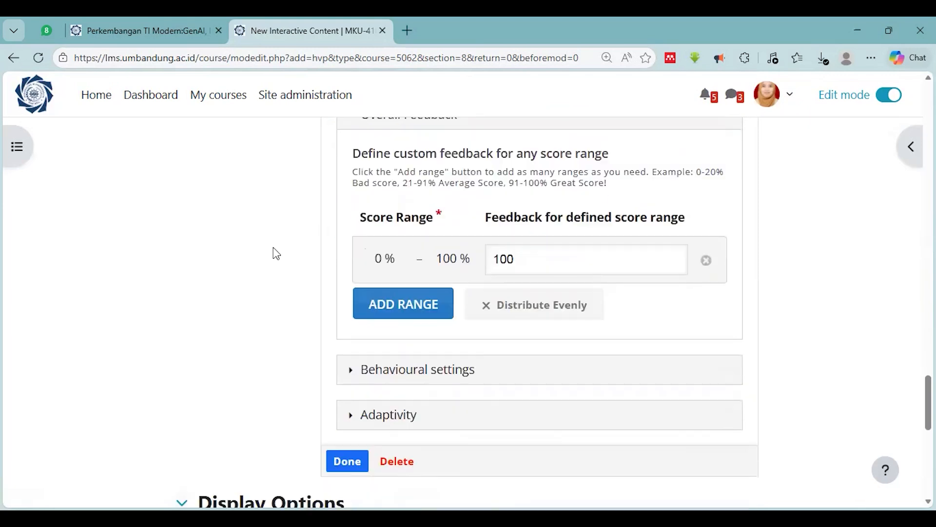
{"action": "left_click", "coordinate": [551, 264]}
{"action": "left_click", "coordinate": [351, 371]}
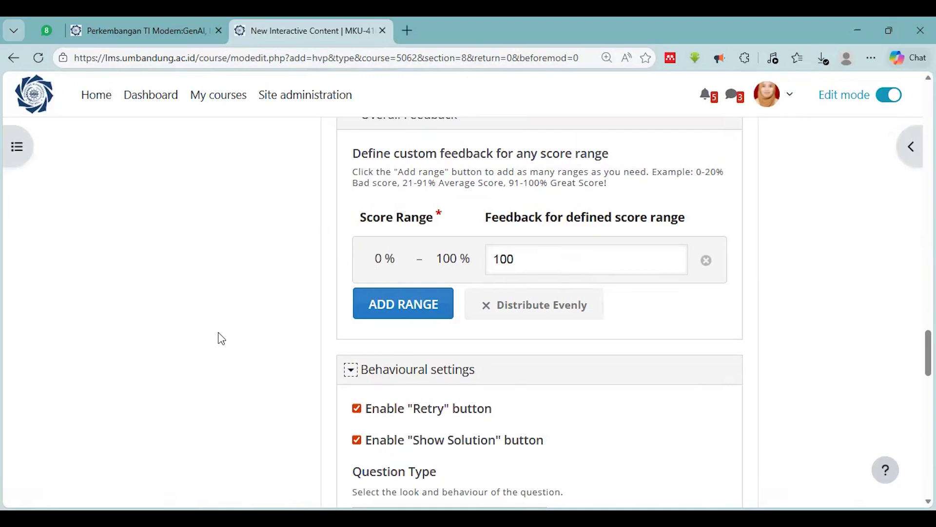
{"action": "scroll", "coordinate": [221, 338], "scroll_direction": "down", "scroll_amount": 3}
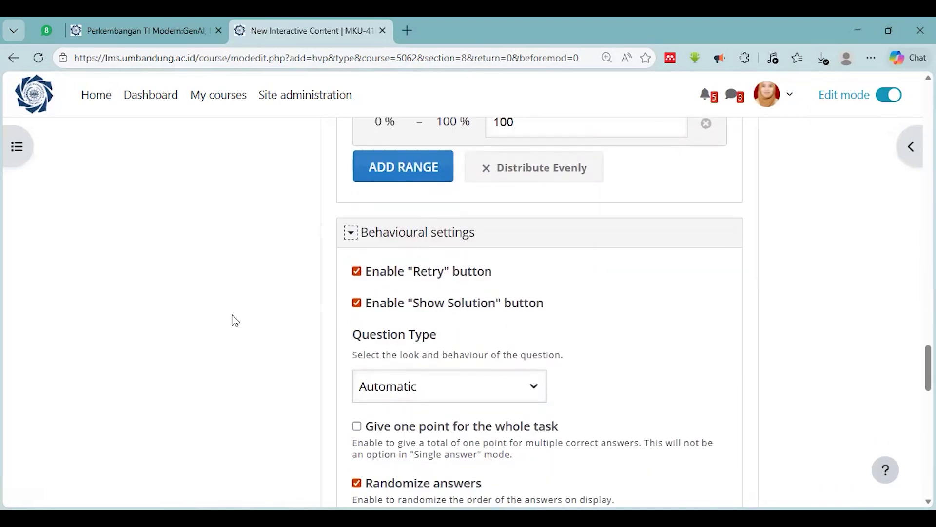
{"action": "left_click", "coordinate": [357, 272]}
Step: Review the remaining behavioural settings of Q2 and finish editing the interaction
{"action": "scroll", "coordinate": [258, 281], "scroll_direction": "down", "scroll_amount": 1}
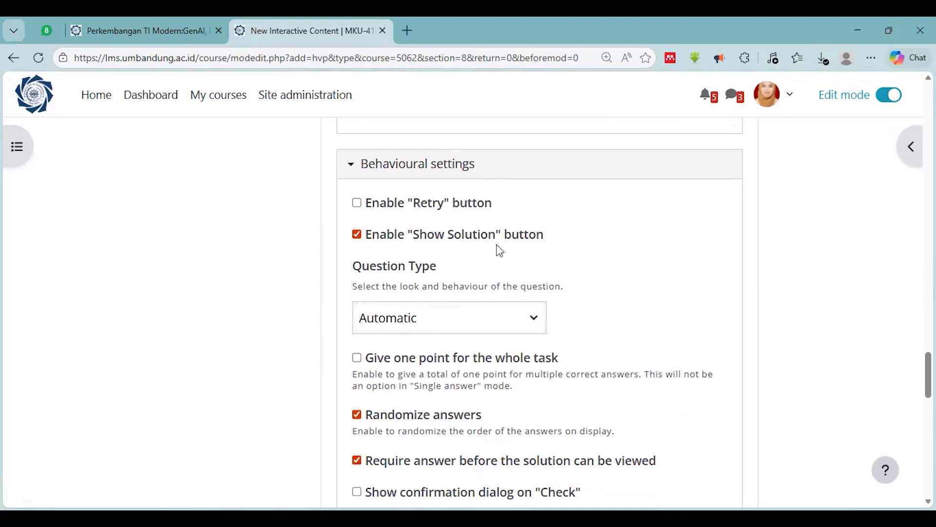
{"action": "scroll", "coordinate": [497, 246], "scroll_direction": "down", "scroll_amount": 1}
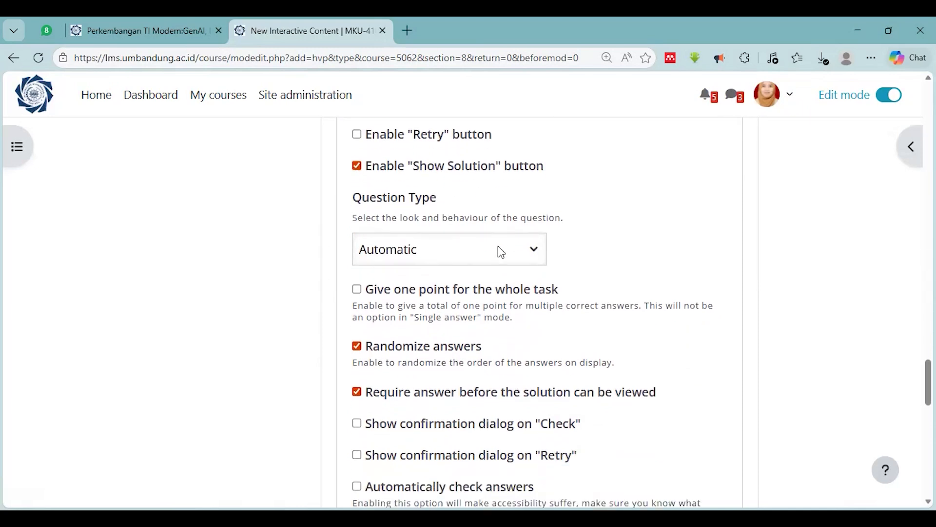
{"action": "scroll", "coordinate": [501, 251], "scroll_direction": "down", "scroll_amount": 1}
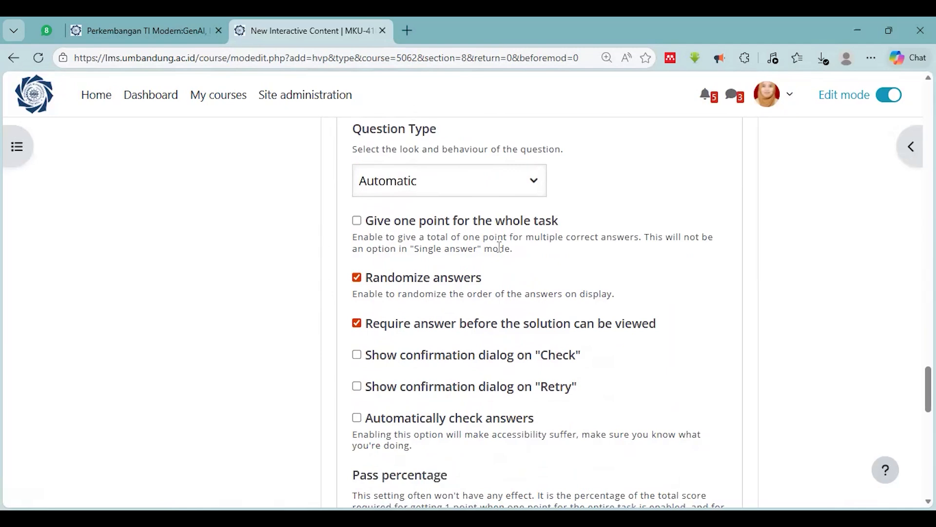
{"action": "scroll", "coordinate": [499, 248], "scroll_direction": "down", "scroll_amount": 3}
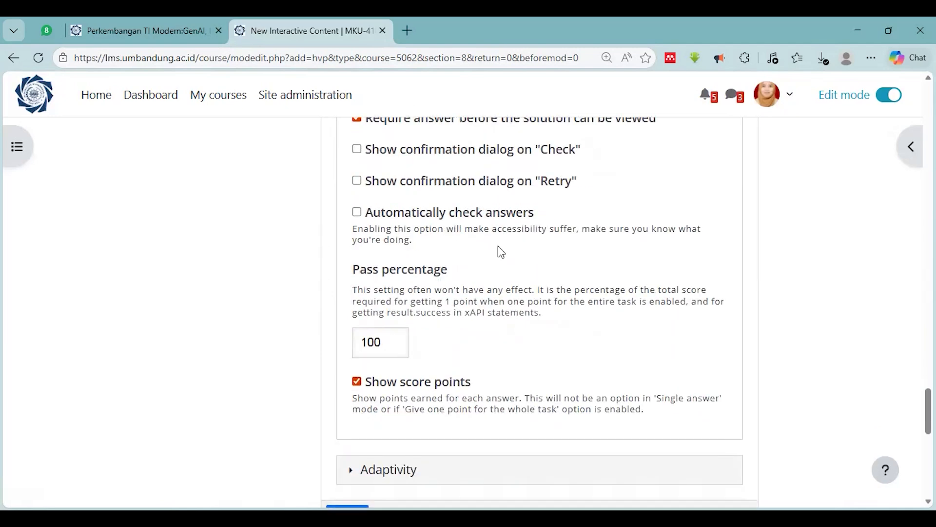
{"action": "scroll", "coordinate": [499, 250], "scroll_direction": "down", "scroll_amount": 3}
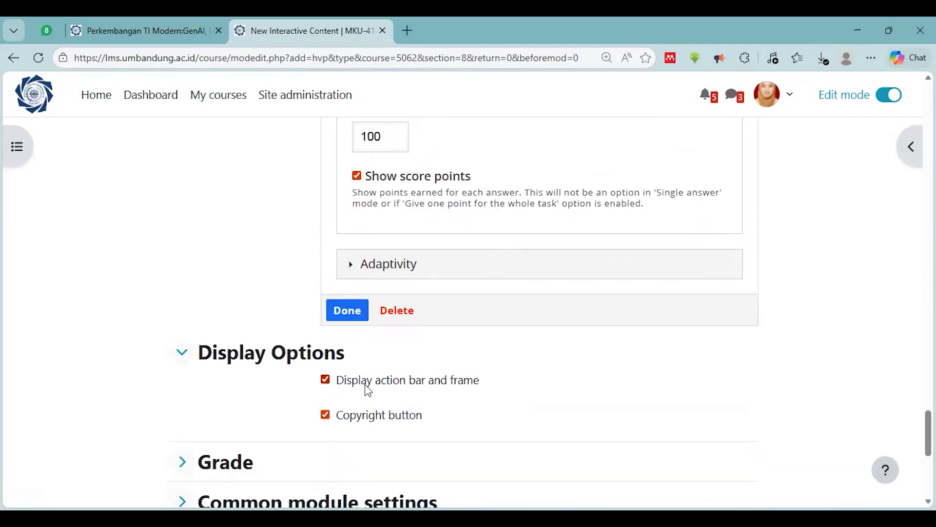
{"action": "left_click", "coordinate": [337, 315]}
Step: Set the activity's completion conditions to "Add requirements" and require students to view the activity
{"action": "scroll", "coordinate": [133, 320], "scroll_direction": "down", "scroll_amount": 5}
{"action": "scroll", "coordinate": [135, 322], "scroll_direction": "down", "scroll_amount": 4}
{"action": "scroll", "coordinate": [135, 322], "scroll_direction": "down", "scroll_amount": 3}
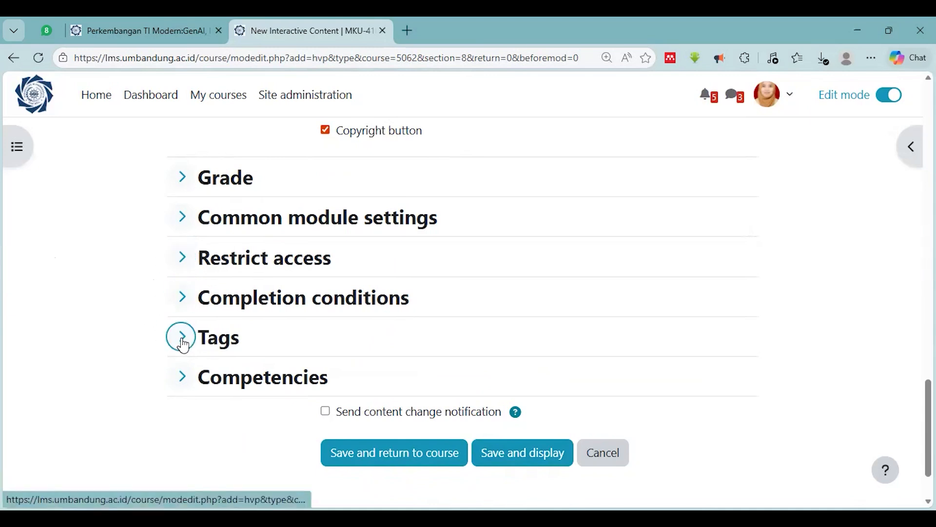
{"action": "left_click", "coordinate": [181, 305]}
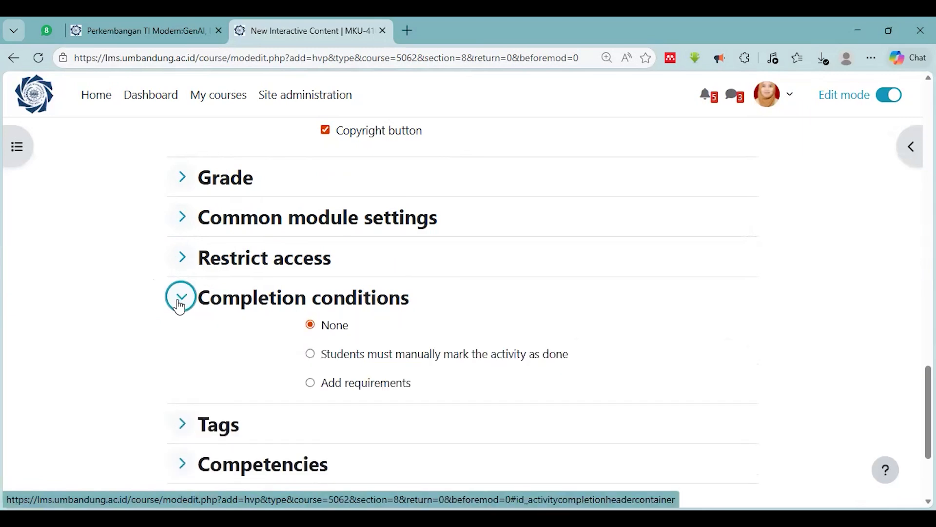
{"action": "scroll", "coordinate": [178, 306], "scroll_direction": "down", "scroll_amount": 2}
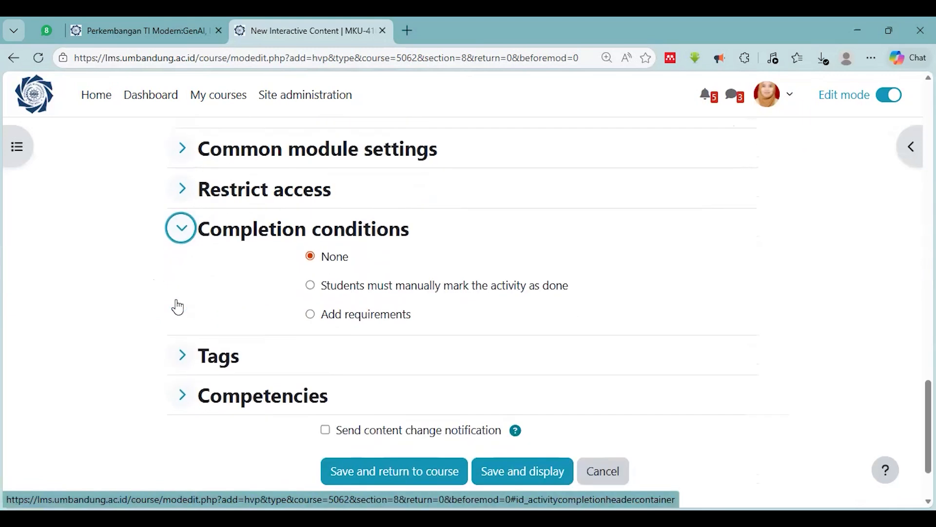
{"action": "left_click", "coordinate": [310, 315]}
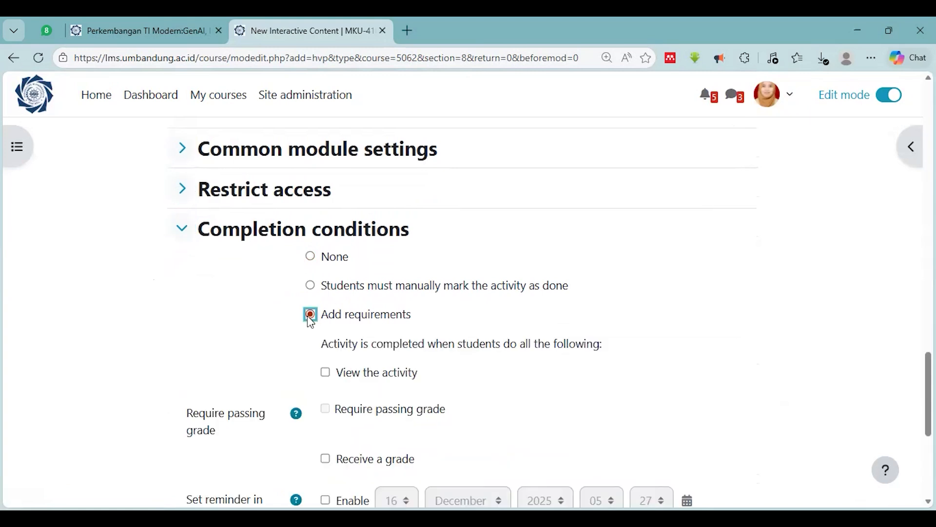
{"action": "left_click", "coordinate": [326, 373]}
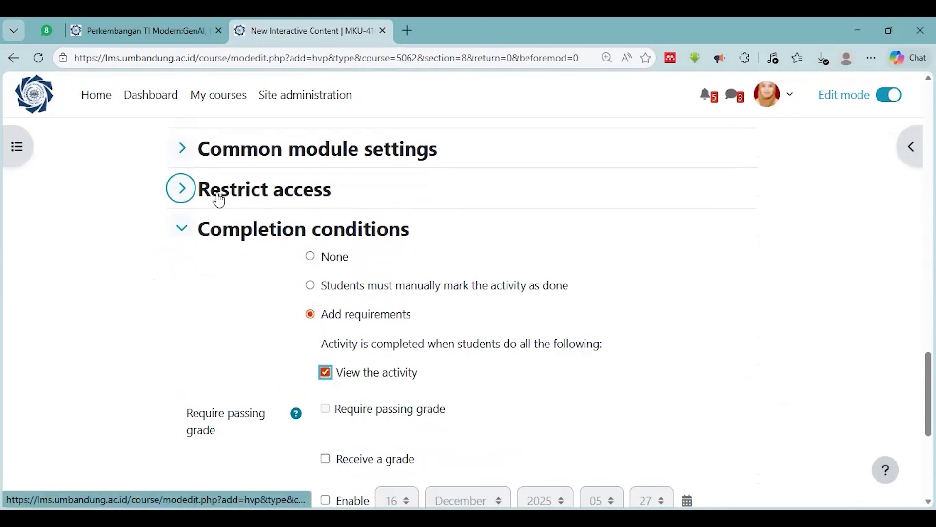
Step: Add a date access restriction that opens the activity from 16 December 2025 at 09:30
{"action": "left_click", "coordinate": [183, 195]}
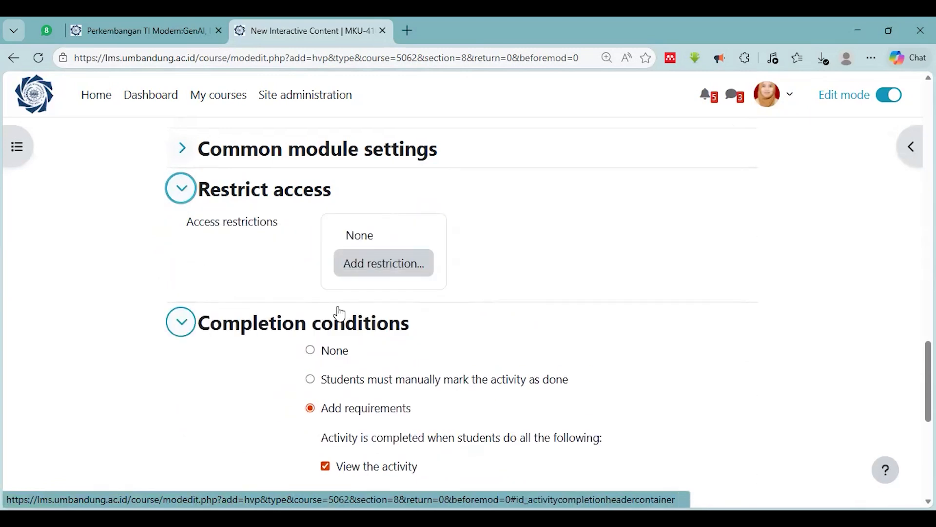
{"action": "left_click", "coordinate": [370, 266]}
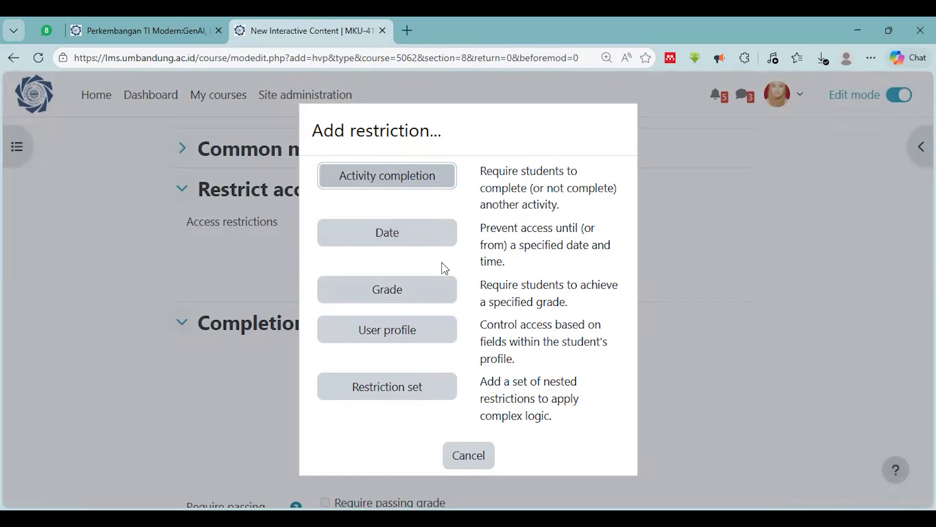
{"action": "left_click", "coordinate": [411, 239]}
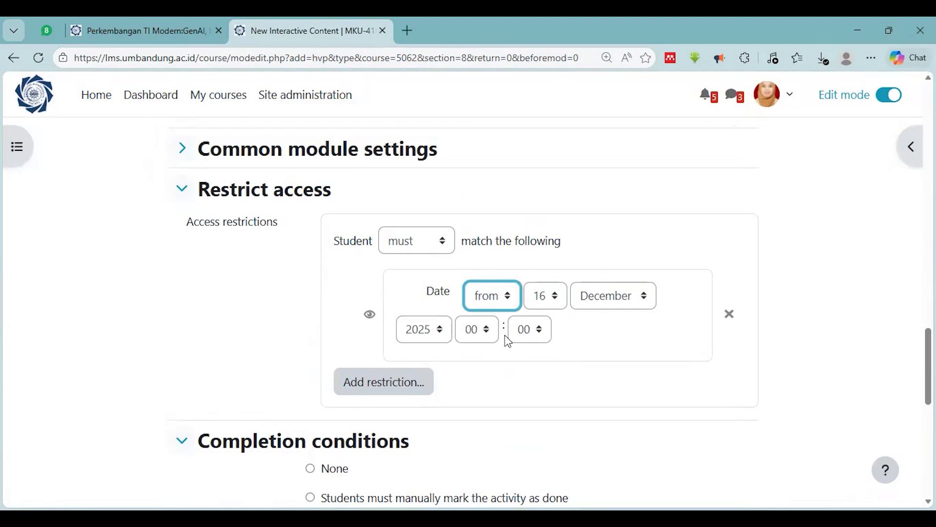
{"action": "left_click", "coordinate": [487, 331]}
{"action": "left_click_drag", "start_coordinate": [498, 179], "coordinate": [501, 214]}
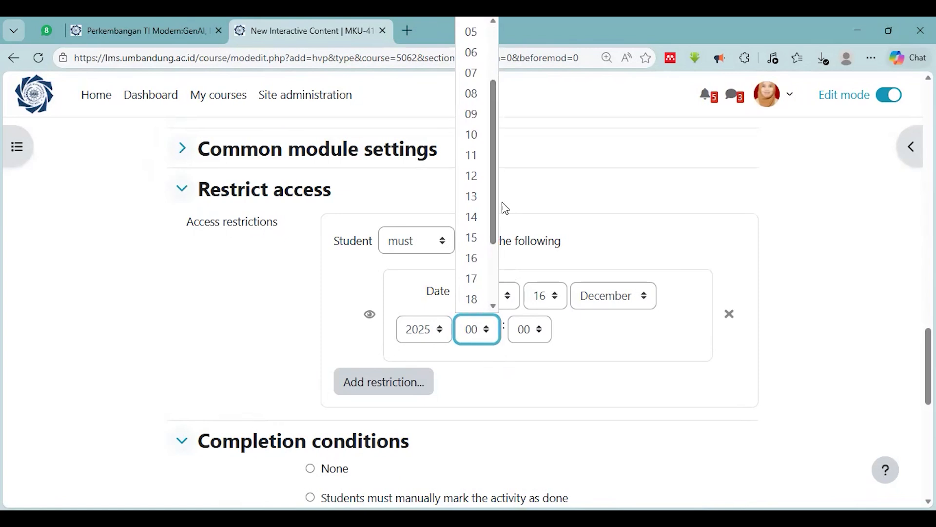
{"action": "left_click", "coordinate": [478, 120]}
{"action": "left_click", "coordinate": [538, 330]}
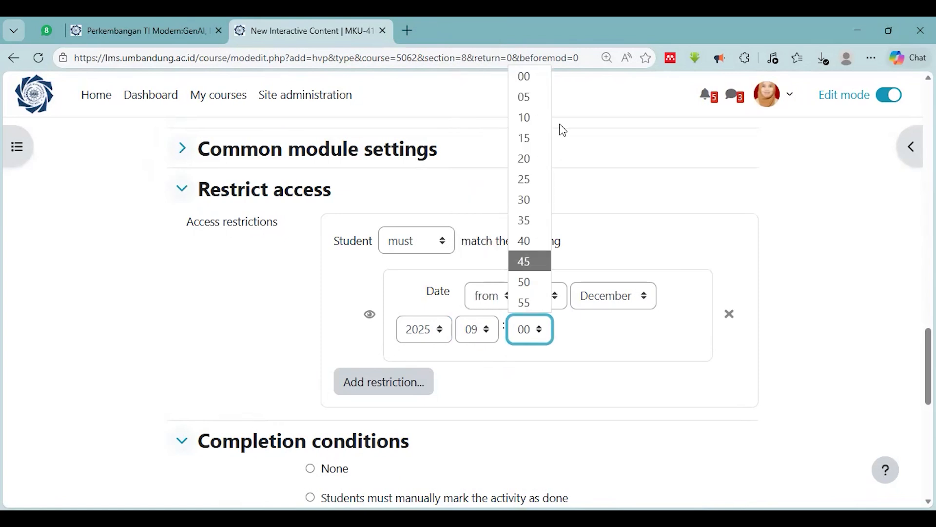
{"action": "left_click", "coordinate": [524, 200]}
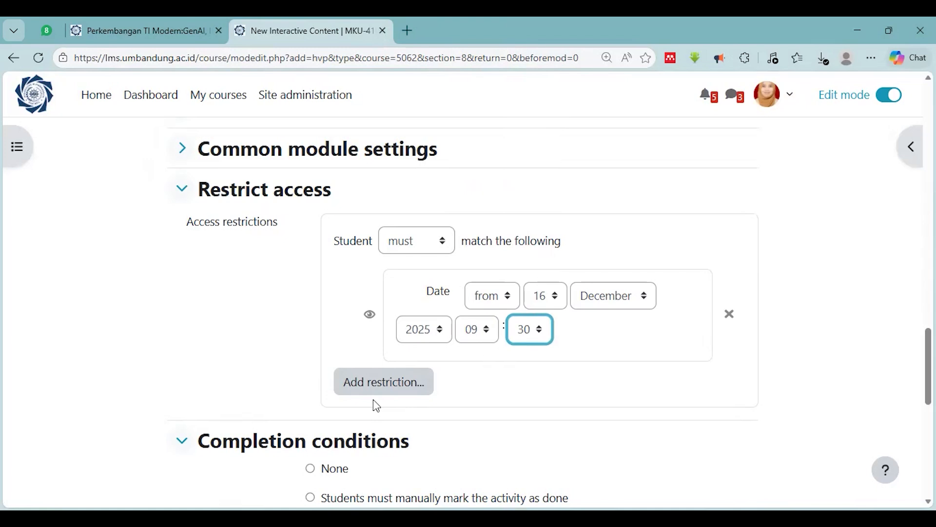
Step: Save and display the new activity, continuing past the grade recalculation, and check the interactive video on its page
{"action": "scroll", "coordinate": [226, 367], "scroll_direction": "down", "scroll_amount": 3}
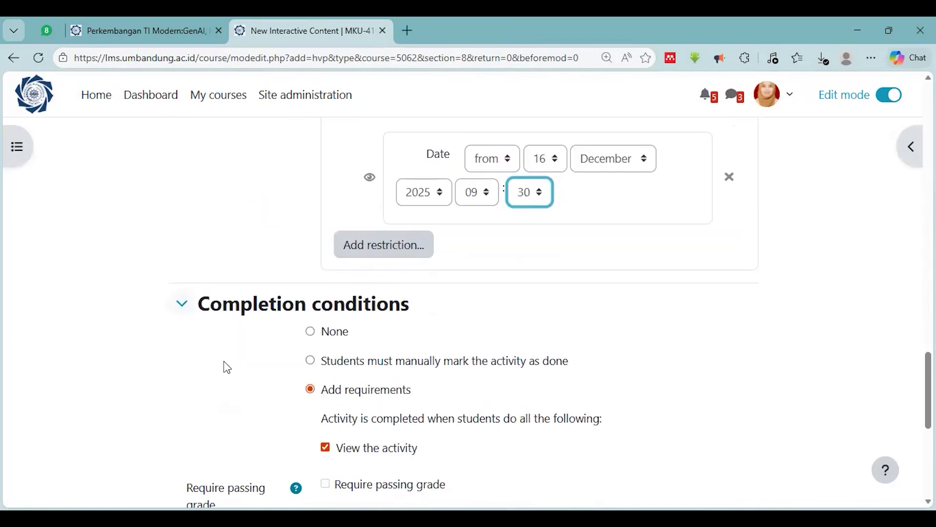
{"action": "scroll", "coordinate": [227, 367], "scroll_direction": "down", "scroll_amount": 4}
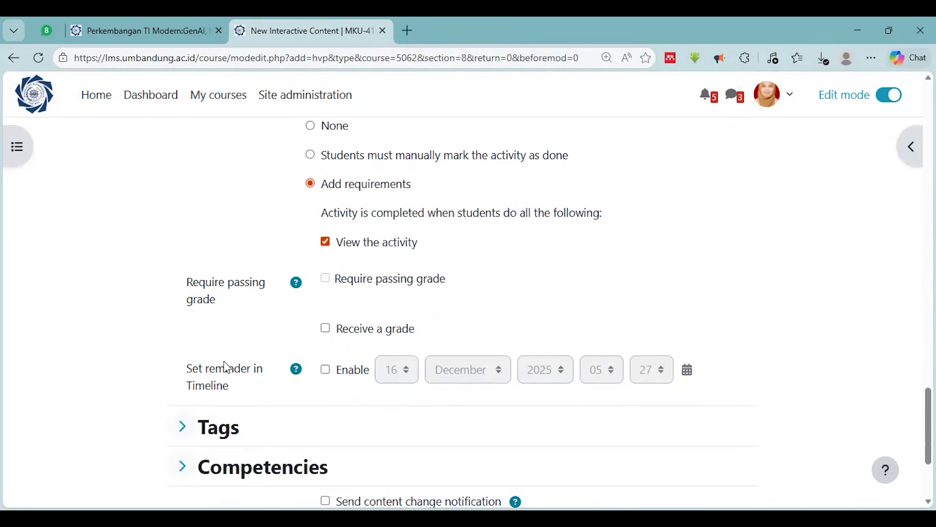
{"action": "scroll", "coordinate": [226, 367], "scroll_direction": "down", "scroll_amount": 3}
{"action": "left_click", "coordinate": [510, 379]}
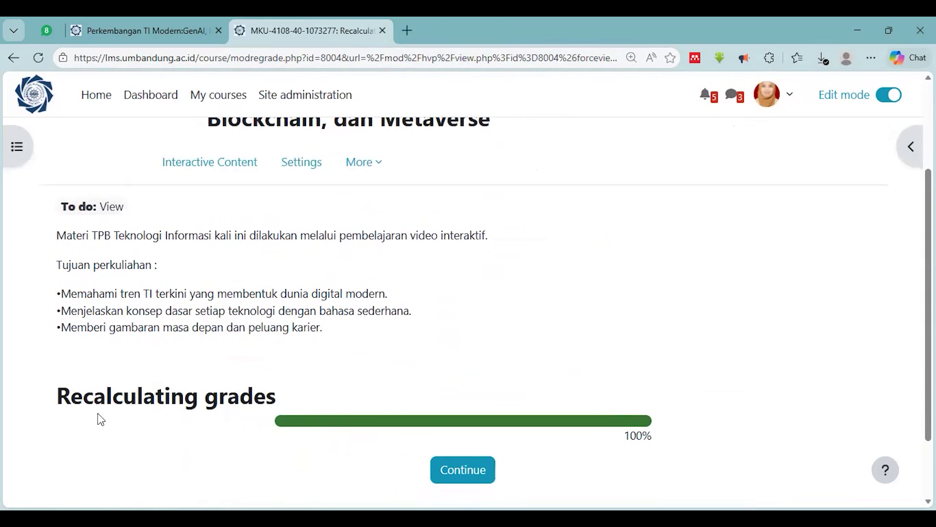
{"action": "left_click", "coordinate": [490, 479]}
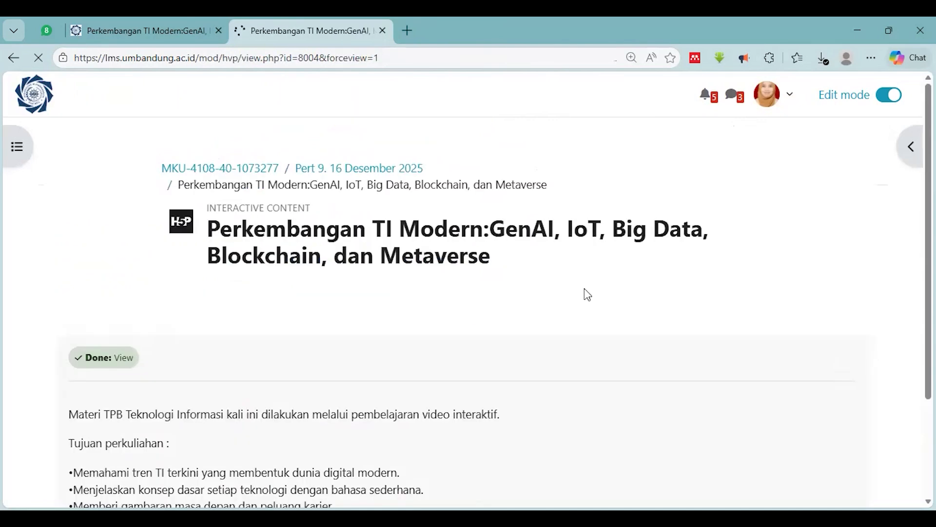
{"action": "scroll", "coordinate": [584, 288], "scroll_direction": "down", "scroll_amount": 10}
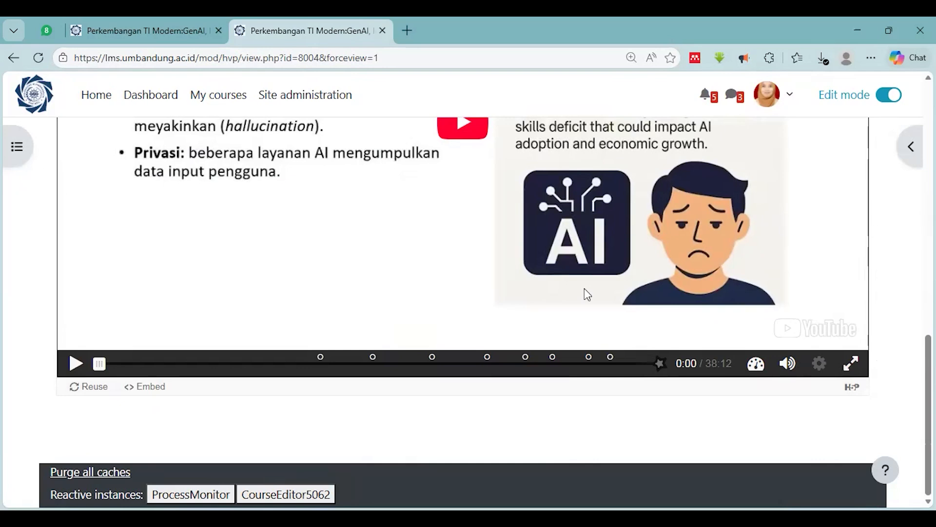
{"action": "scroll", "coordinate": [584, 288], "scroll_direction": "up", "scroll_amount": 10}
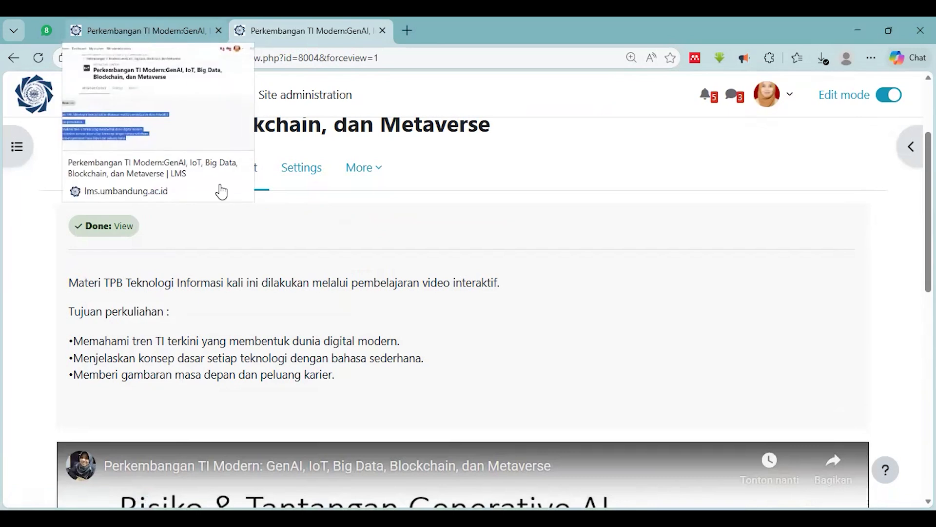
Step: Return from the original interactive video to its TPB12-Teknologi Informasi course and open the course's grader report
{"action": "left_click", "coordinate": [140, 28]}
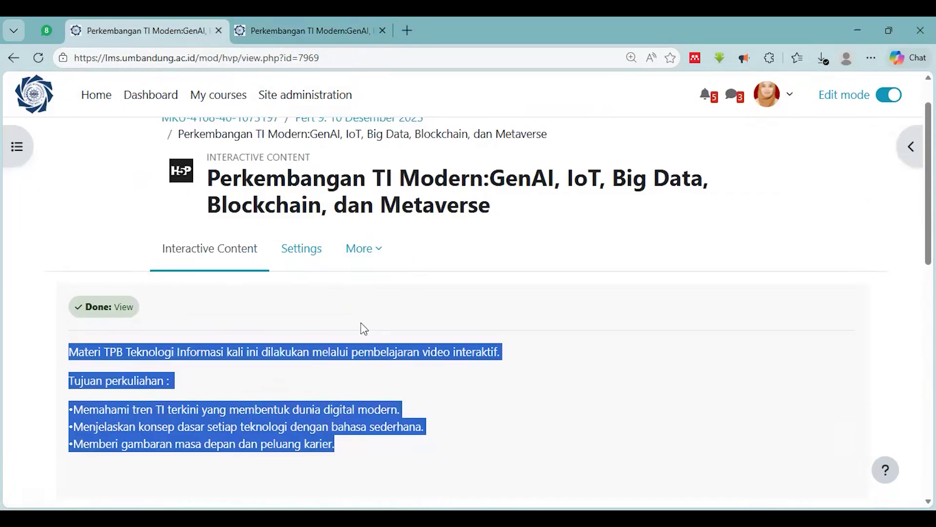
{"action": "left_click", "coordinate": [322, 317]}
{"action": "scroll", "coordinate": [322, 318], "scroll_direction": "up", "scroll_amount": 2}
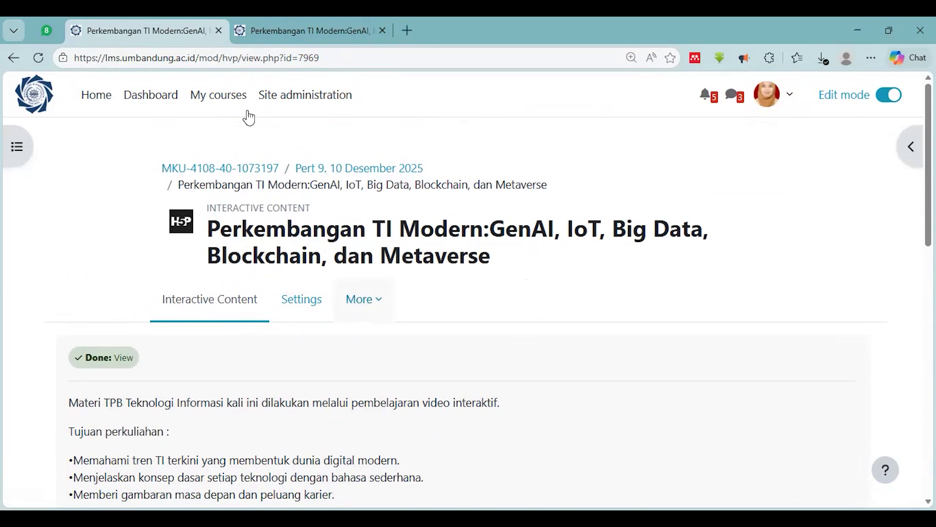
{"action": "left_click", "coordinate": [268, 172]}
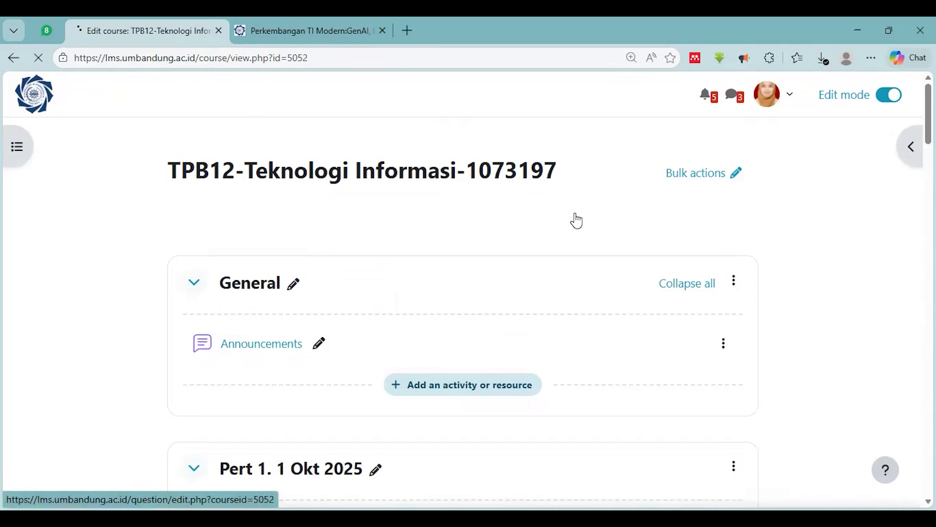
{"action": "scroll", "coordinate": [576, 217], "scroll_direction": "down", "scroll_amount": 5}
{"action": "scroll", "coordinate": [575, 215], "scroll_direction": "up", "scroll_amount": 5}
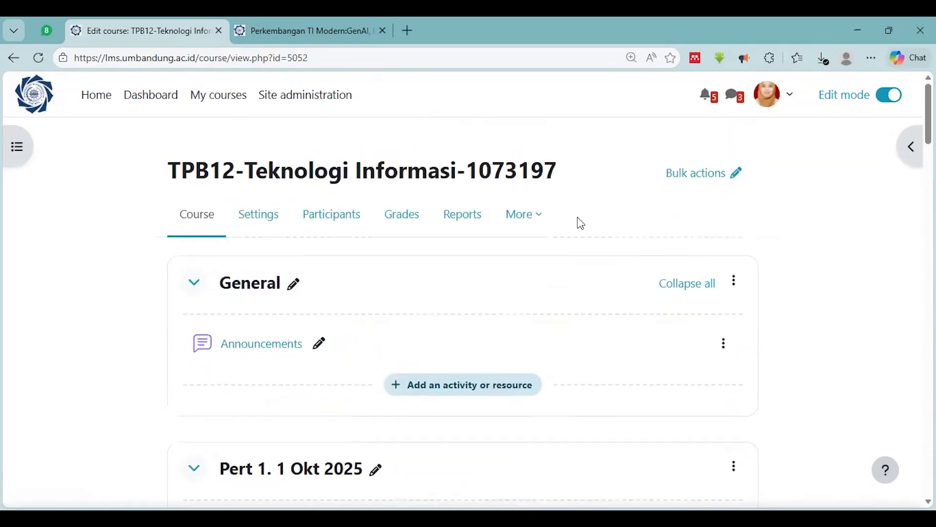
{"action": "left_click", "coordinate": [539, 220]}
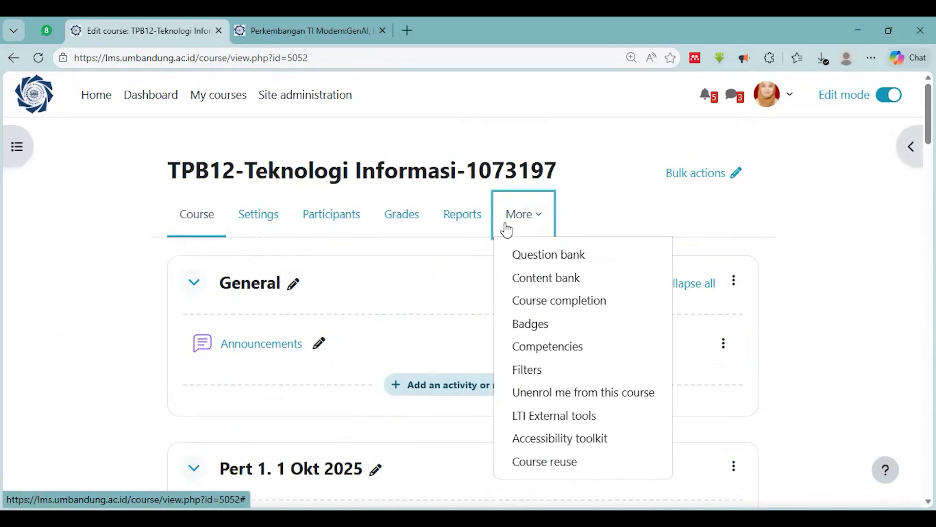
{"action": "left_click", "coordinate": [417, 221]}
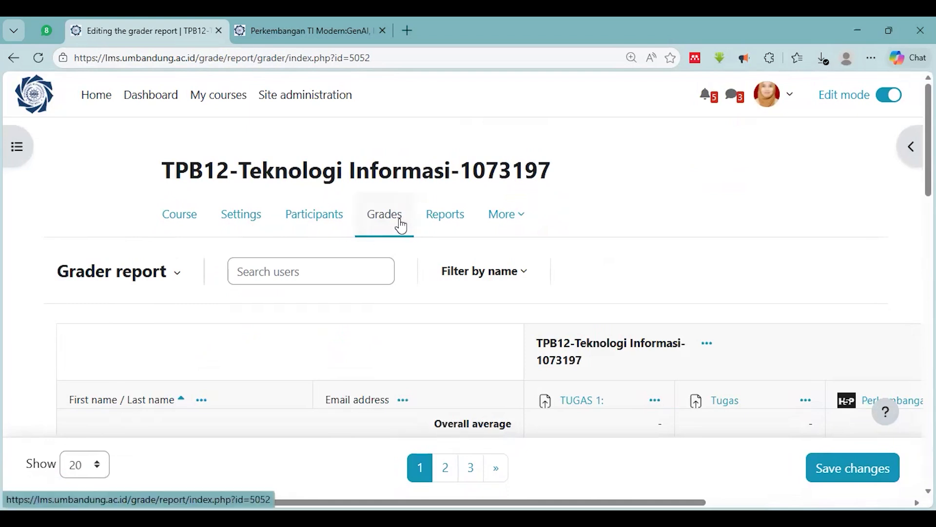
Step: Examine the students' grades for the H5P interactive video and the course total in the TPB12 grader report
{"action": "scroll", "coordinate": [397, 231], "scroll_direction": "down", "scroll_amount": 2}
{"action": "scroll", "coordinate": [393, 229], "scroll_direction": "down", "scroll_amount": 3}
{"action": "scroll", "coordinate": [393, 230], "scroll_direction": "up", "scroll_amount": 3}
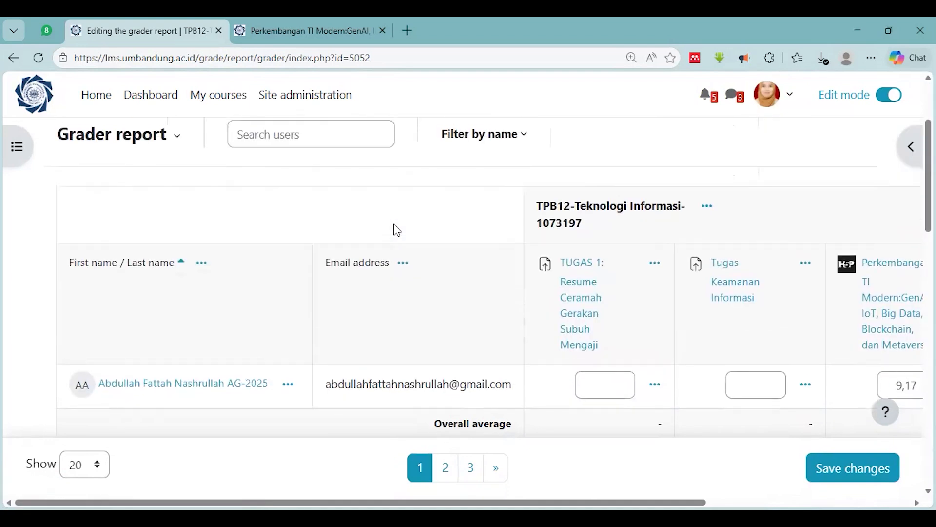
{"action": "left_click_drag", "start_coordinate": [436, 492], "coordinate": [642, 492]}
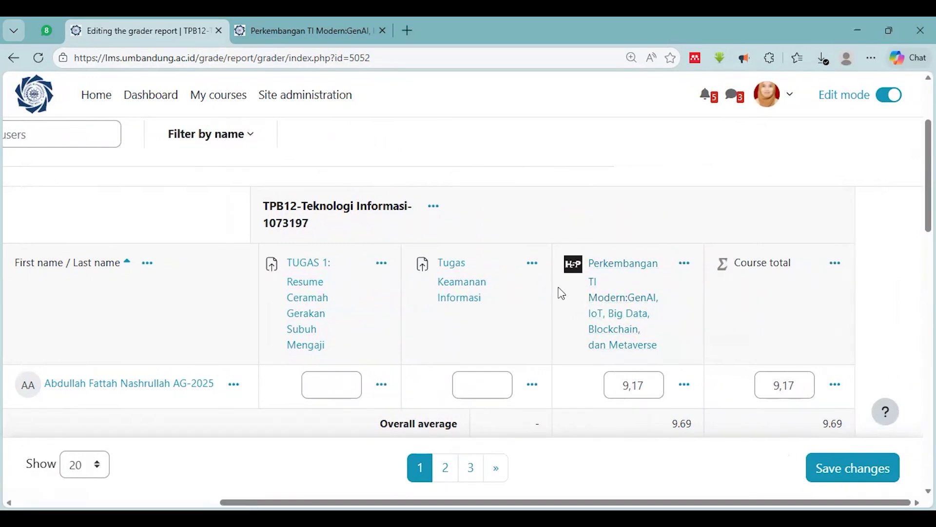
{"action": "scroll", "coordinate": [561, 293], "scroll_direction": "down", "scroll_amount": 5}
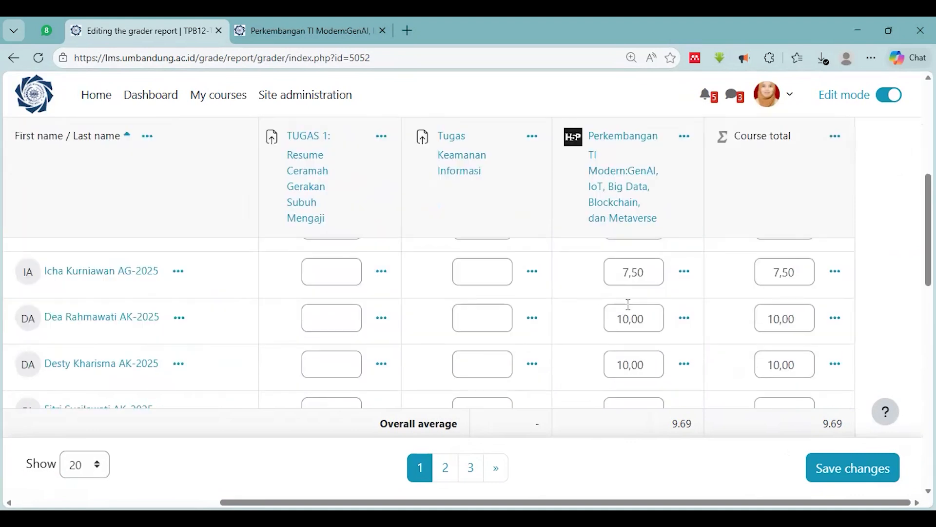
{"action": "scroll", "coordinate": [600, 311], "scroll_direction": "down", "scroll_amount": 3}
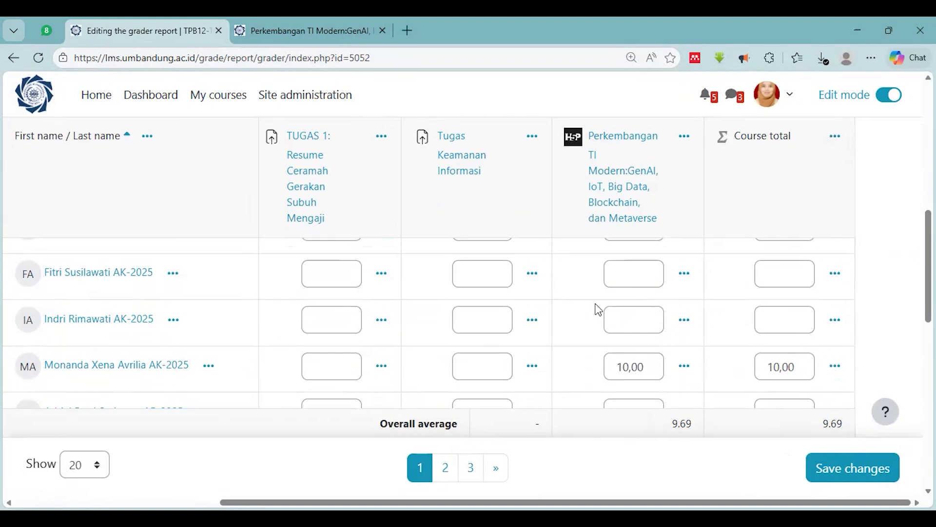
{"action": "scroll", "coordinate": [599, 310], "scroll_direction": "down", "scroll_amount": 10}
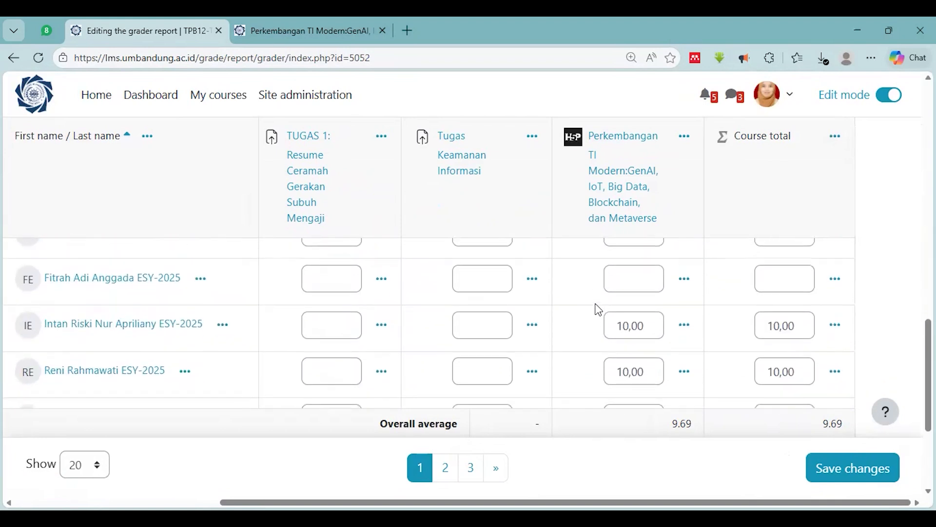
{"action": "scroll", "coordinate": [599, 309], "scroll_direction": "down", "scroll_amount": 5}
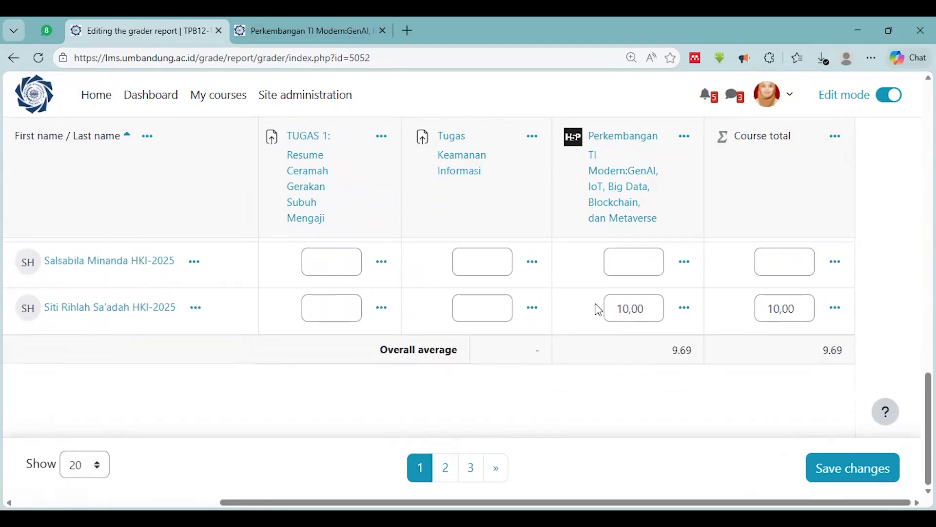
{"action": "scroll", "coordinate": [599, 310], "scroll_direction": "up", "scroll_amount": 10}
{"action": "scroll", "coordinate": [599, 309], "scroll_direction": "up", "scroll_amount": 5}
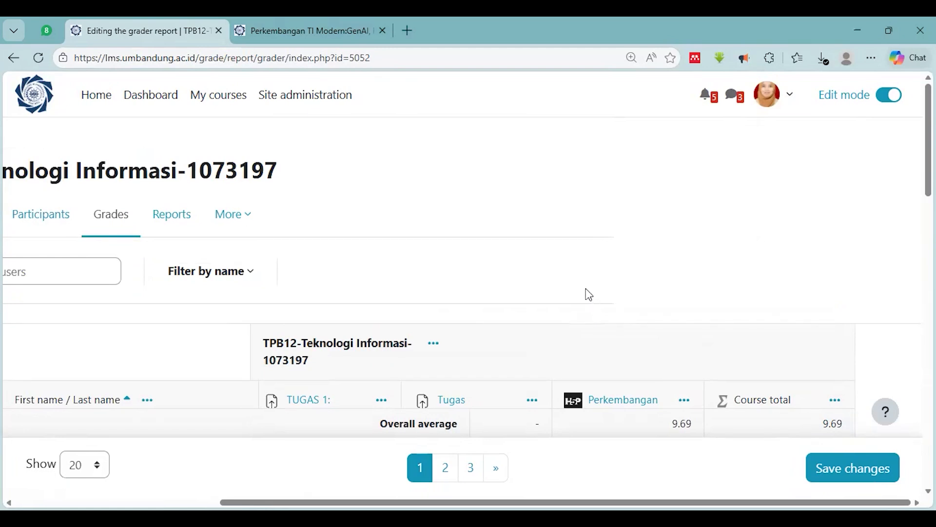
Step: Return to the page of the new interactive video activity under "Pert 9. 16 Desember 2025"
{"action": "mouse_move", "coordinate": [268, 33]}
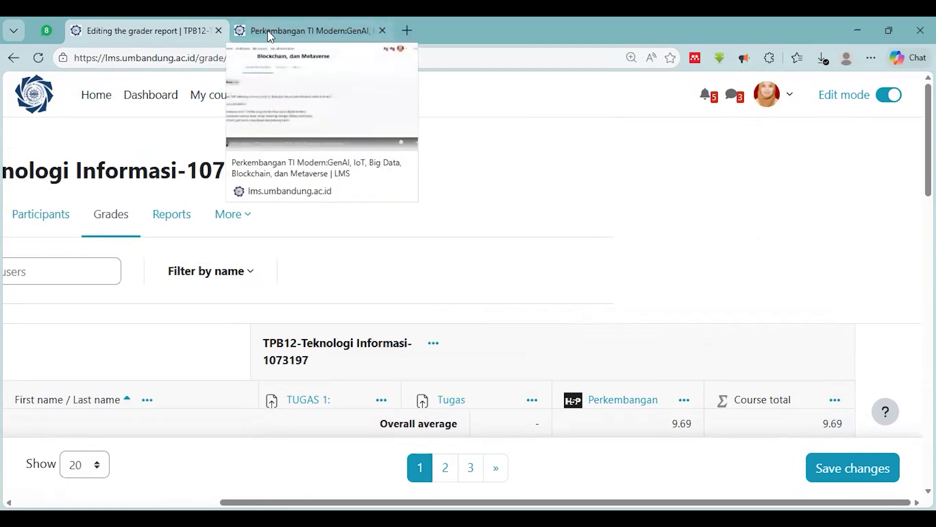
{"action": "left_click", "coordinate": [271, 33]}
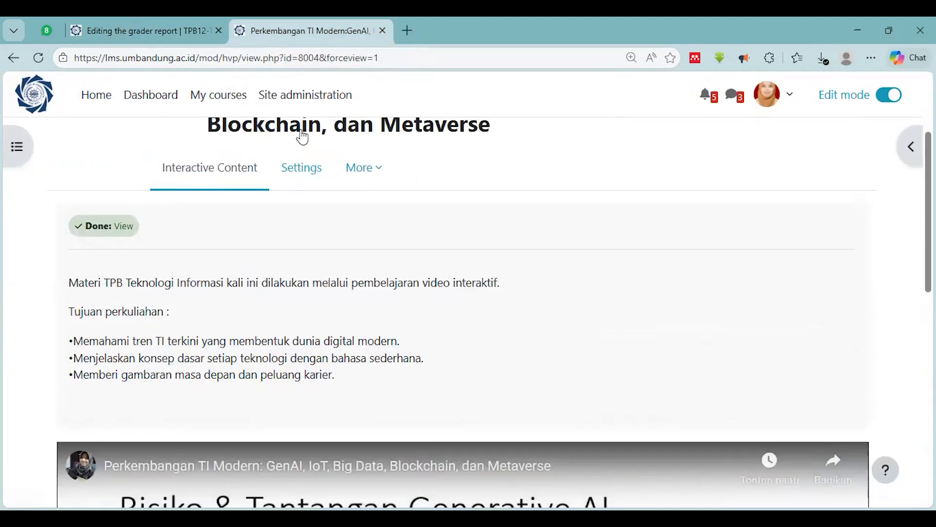
{"action": "scroll", "coordinate": [300, 137], "scroll_direction": "up", "scroll_amount": 3}
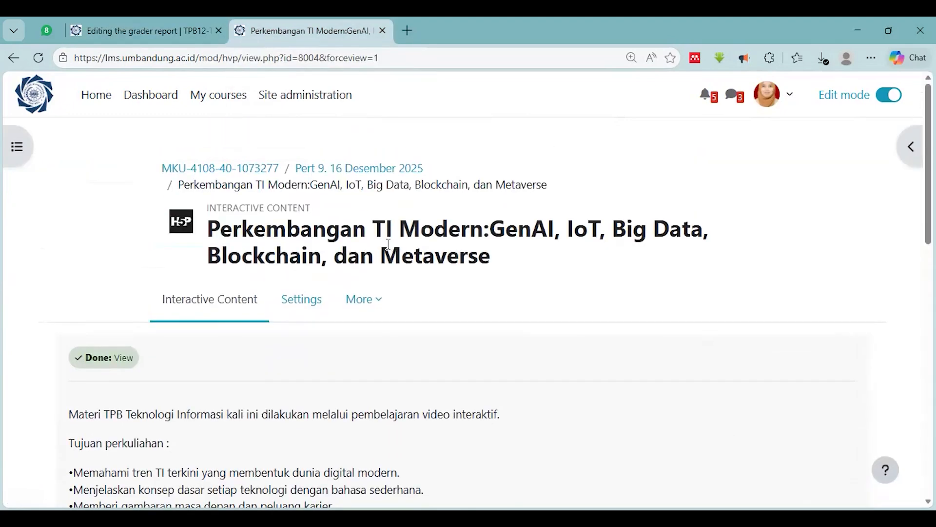